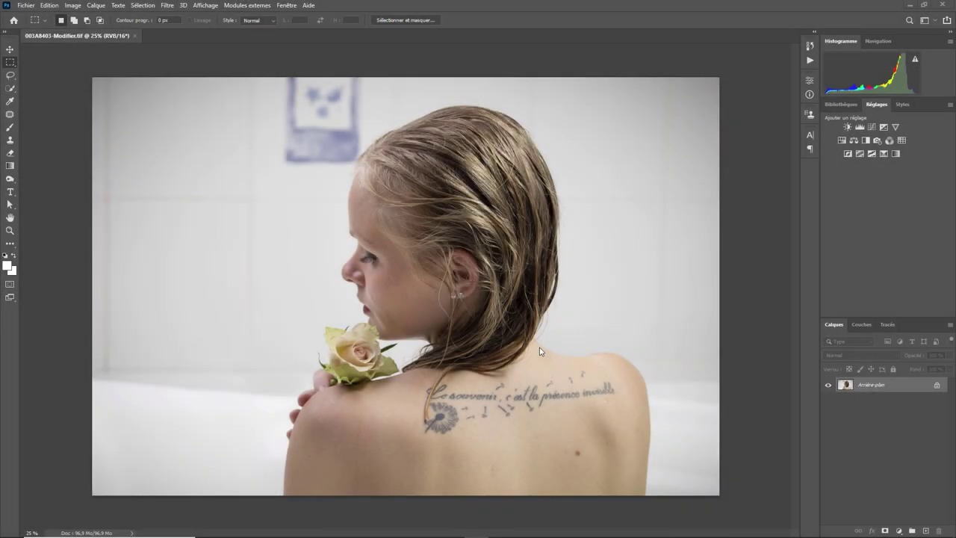
Step: Open the Edition menu over the tattooed-back photo
left_click(50, 8)
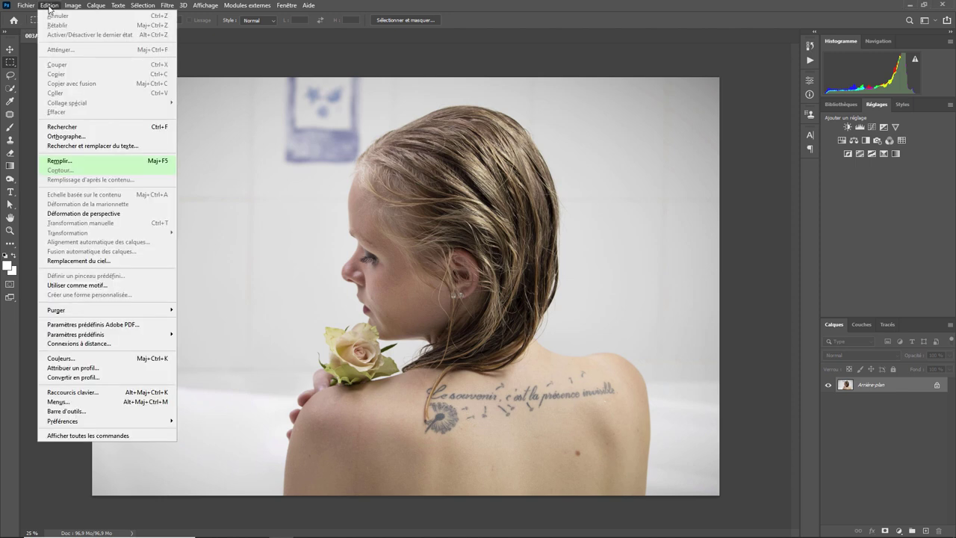
Step: Open Couleurs (sRGB IEC61966-2.1 working space) and show the Couches channels panel
left_click(61, 359)
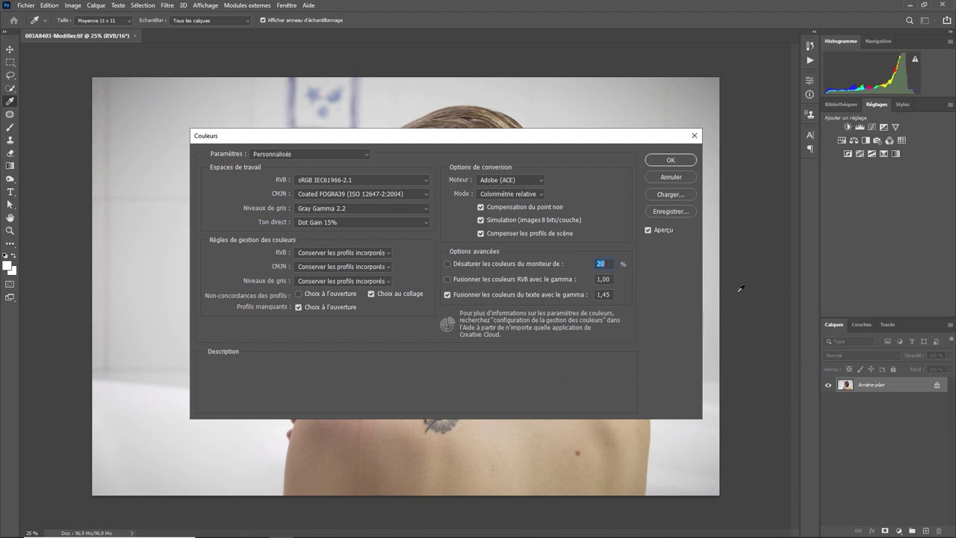
left_click(859, 324)
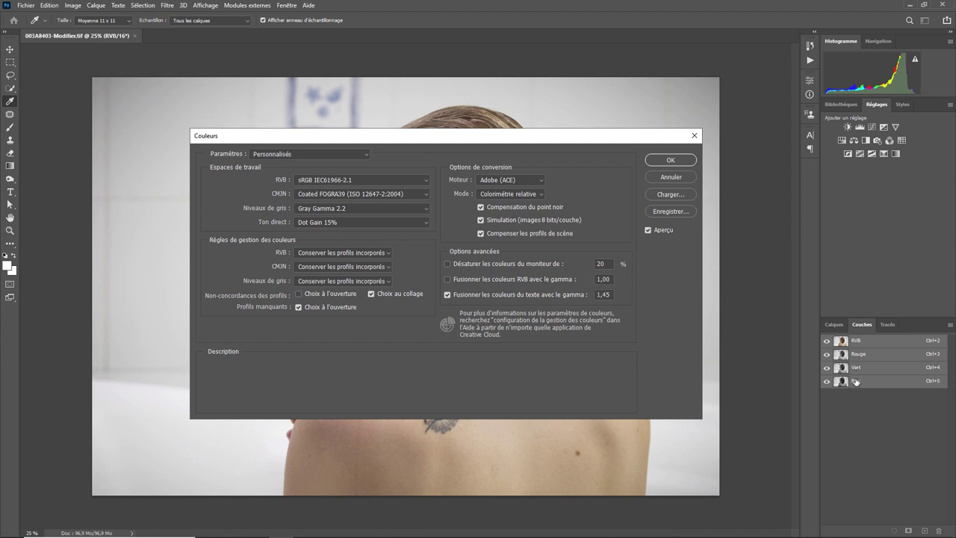
Step: Return to the Calques layers list and close Couleurs unchanged with OK
left_click(833, 324)
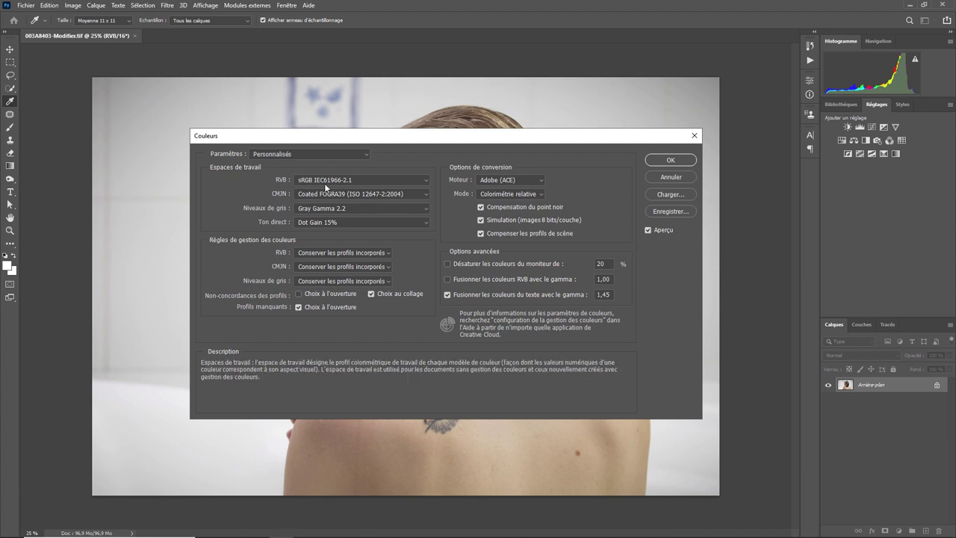
left_click(670, 160)
Step: Create a blank 1200 × 675 px RGB document with profile 'Ne pas appliquer la gestion des couleurs'
left_click(26, 5)
left_click(37, 17)
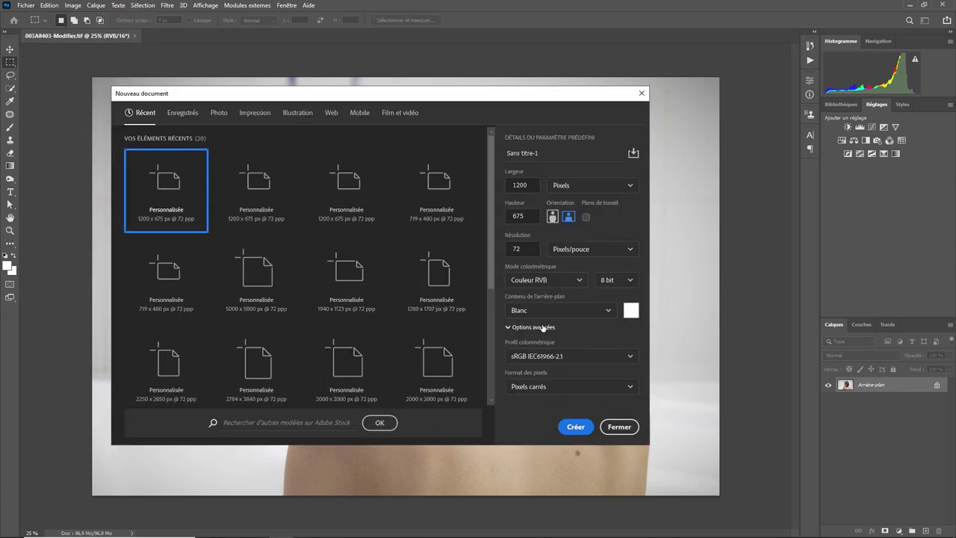
left_click(533, 327)
left_click(542, 328)
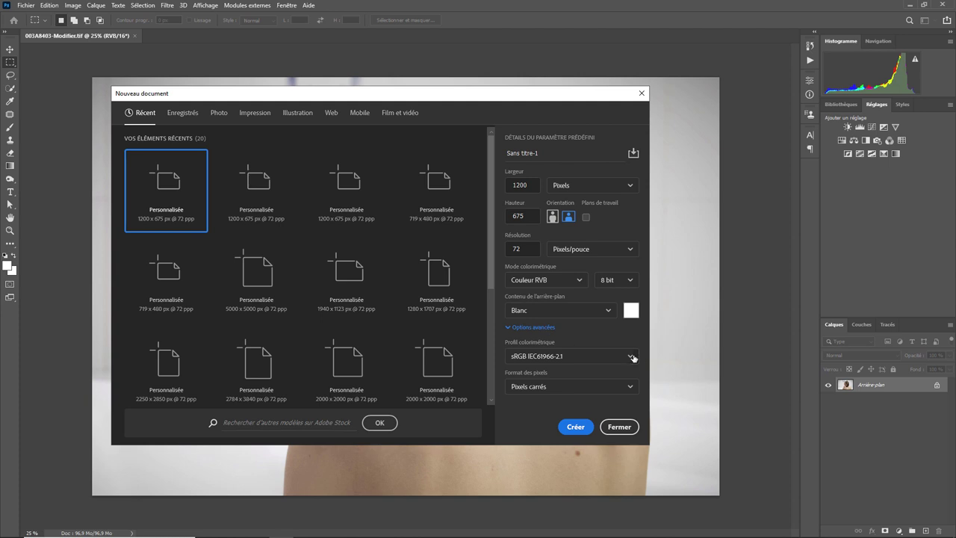
left_click(571, 355)
left_click(572, 345)
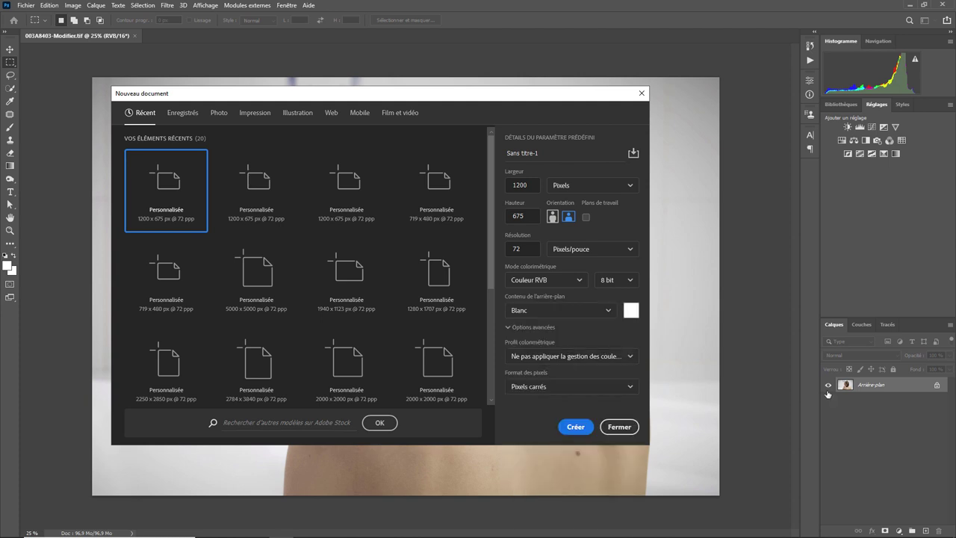
left_click(532, 327)
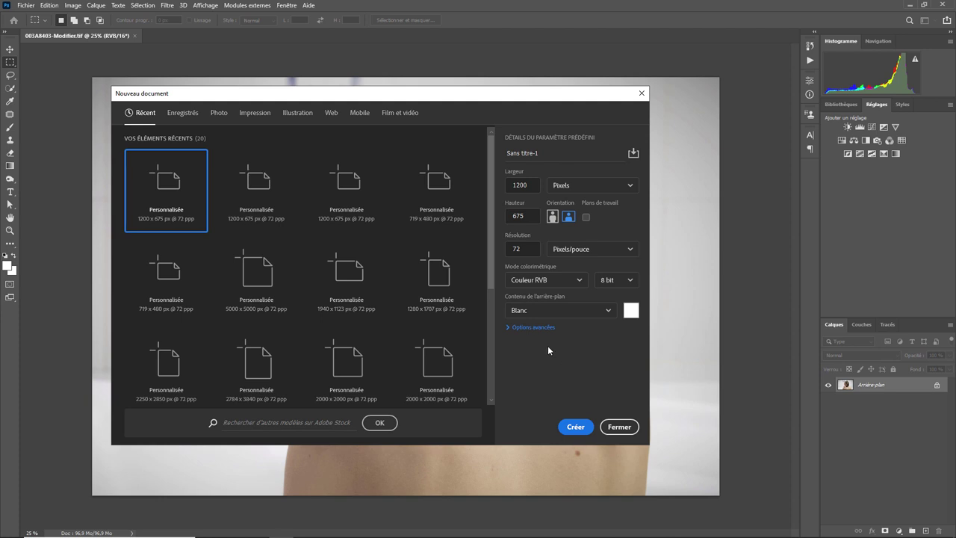
left_click(527, 331)
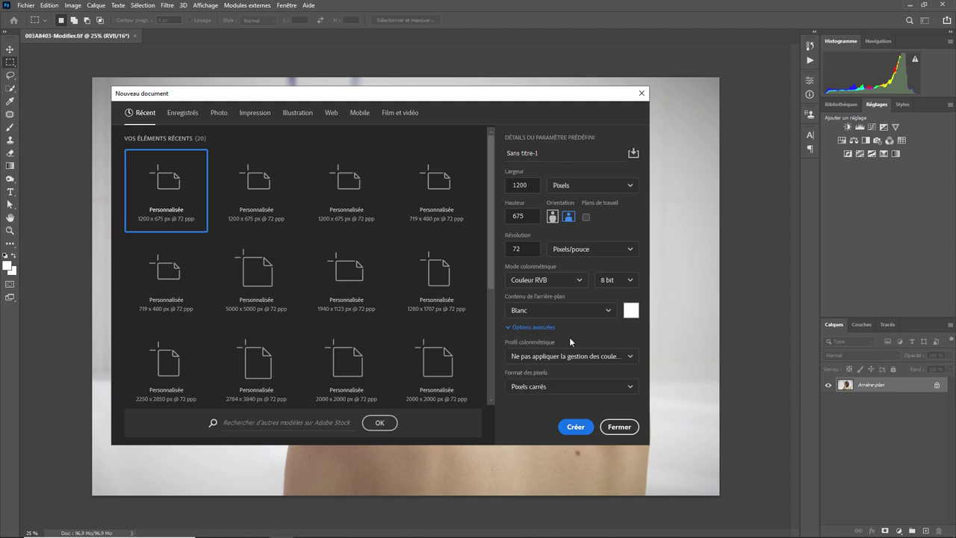
left_click(580, 421)
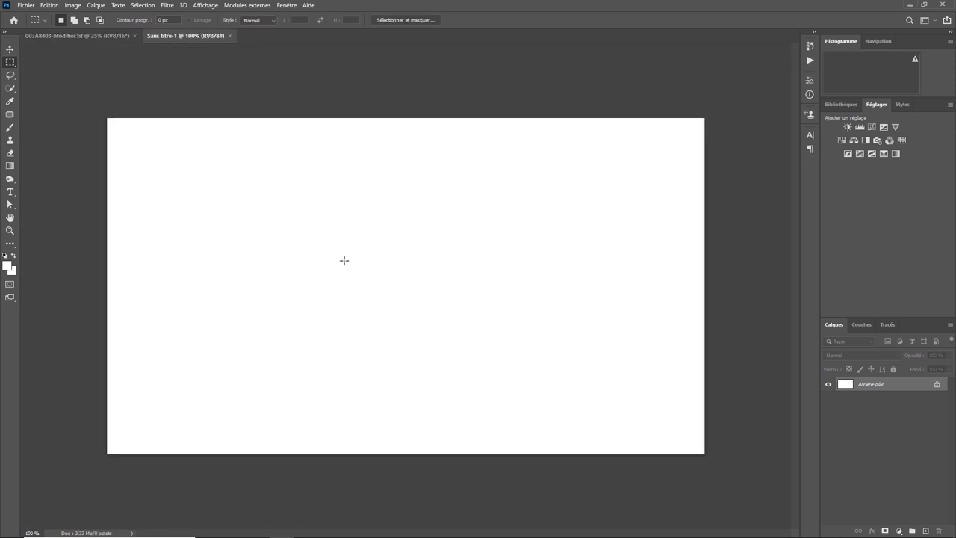
Step: Save the blank document as SRGB3.psd with the sRGB profile embedded, then close it
left_click(28, 6)
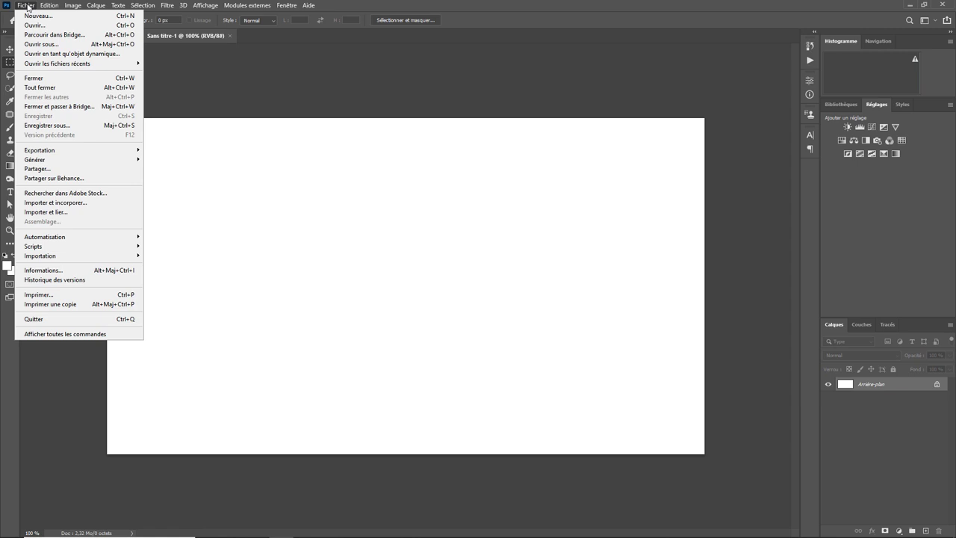
left_click(68, 127)
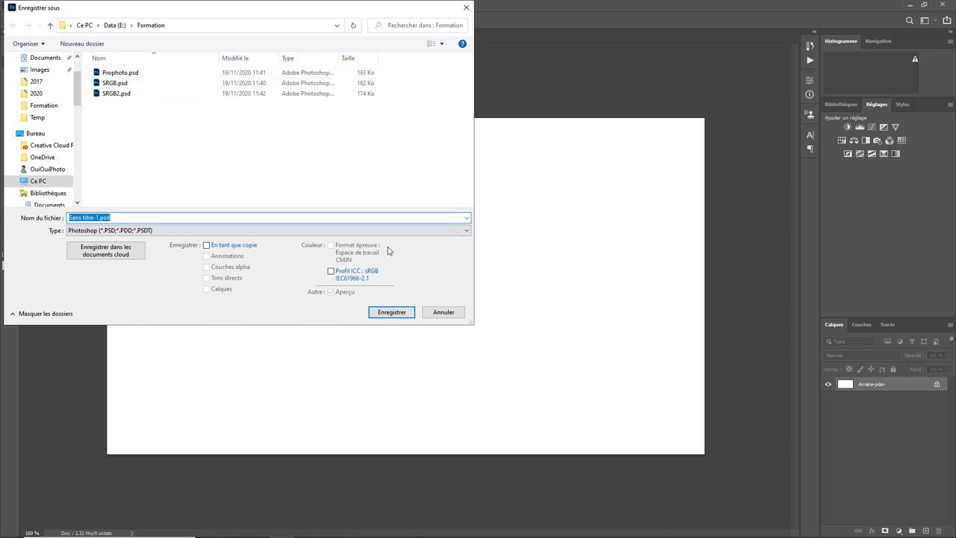
left_click(330, 271)
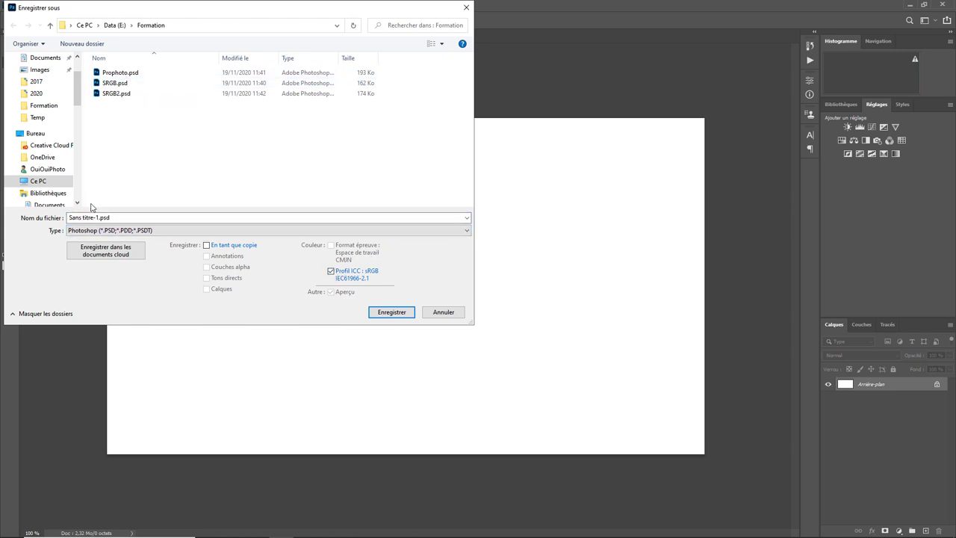
left_click(121, 218)
type("SRGB3")
left_click(395, 313)
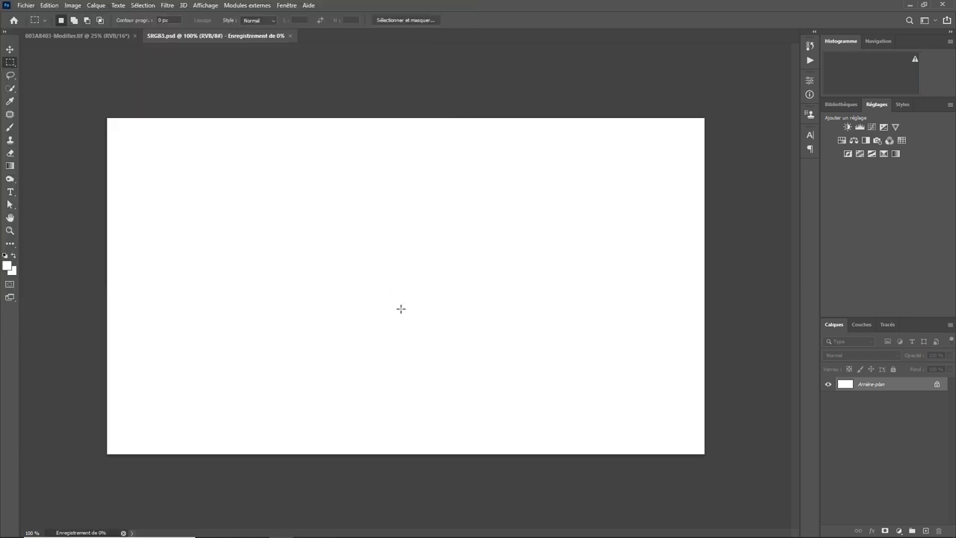
left_click(290, 36)
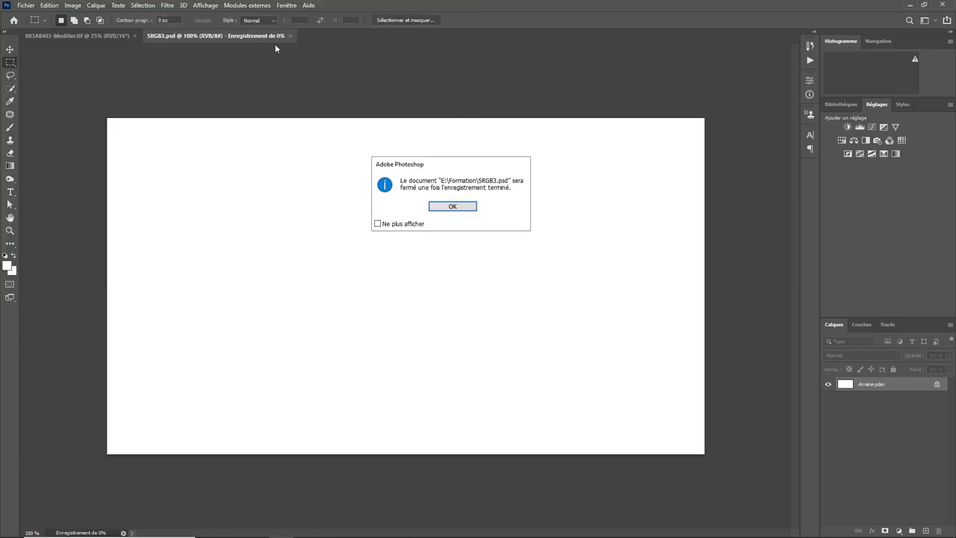
Step: Dismiss the close notice and set the RGB working space to ProPhoto RGB
left_click(453, 206)
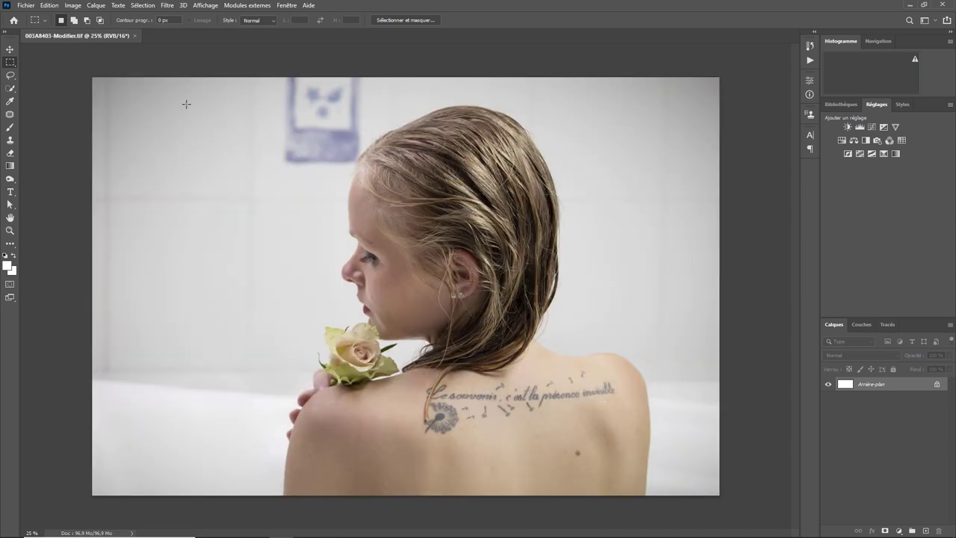
left_click(50, 6)
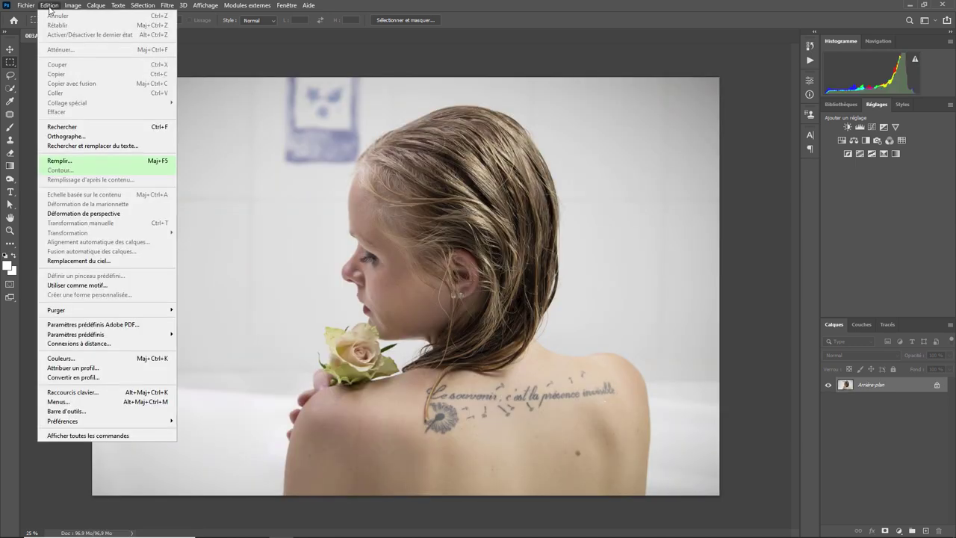
left_click(82, 358)
left_click(370, 179)
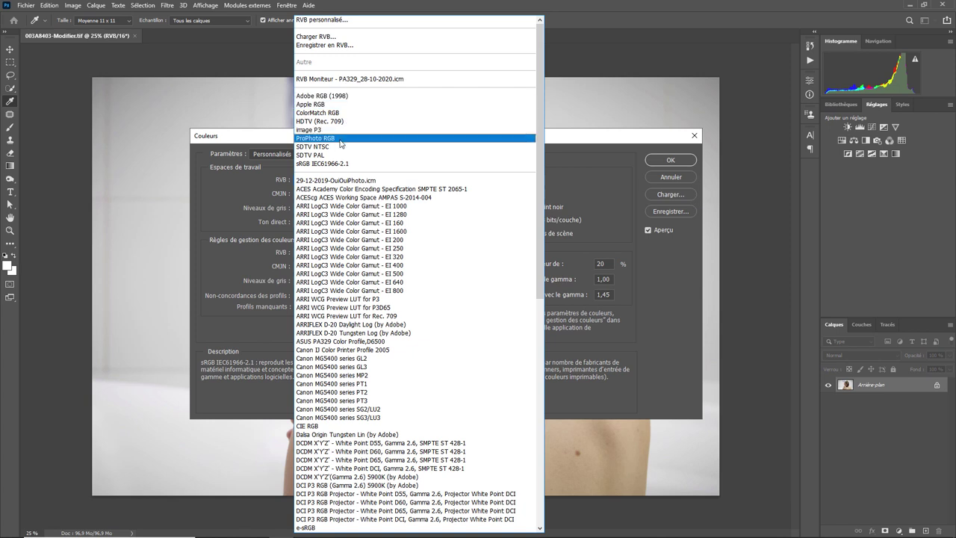
left_click(344, 138)
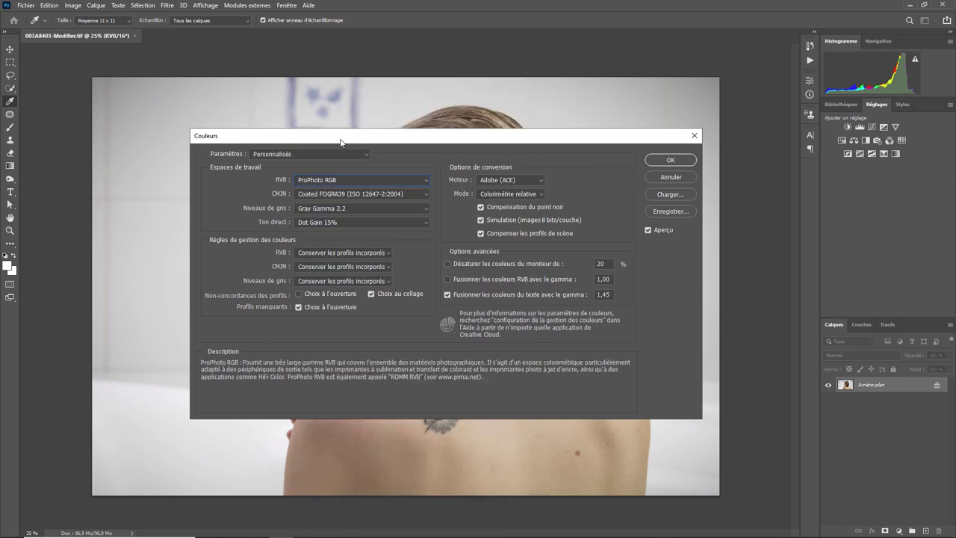
left_click(672, 160)
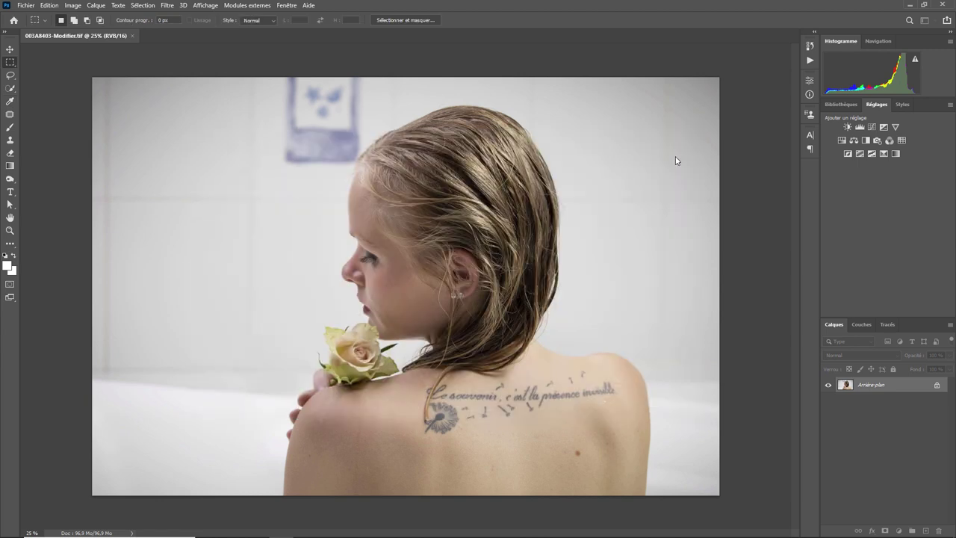
Step: Create another new blank document with the default settings
left_click(30, 8)
left_click(34, 15)
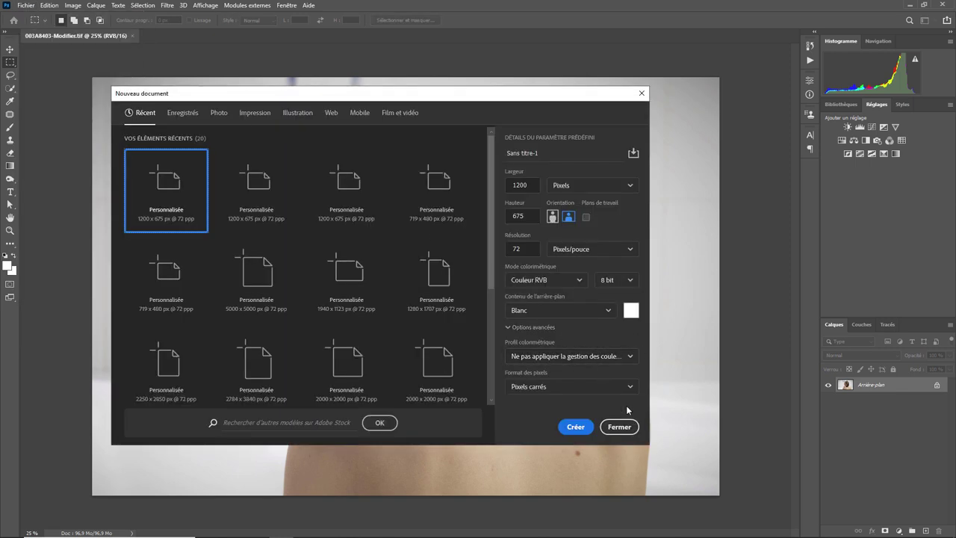
left_click(575, 426)
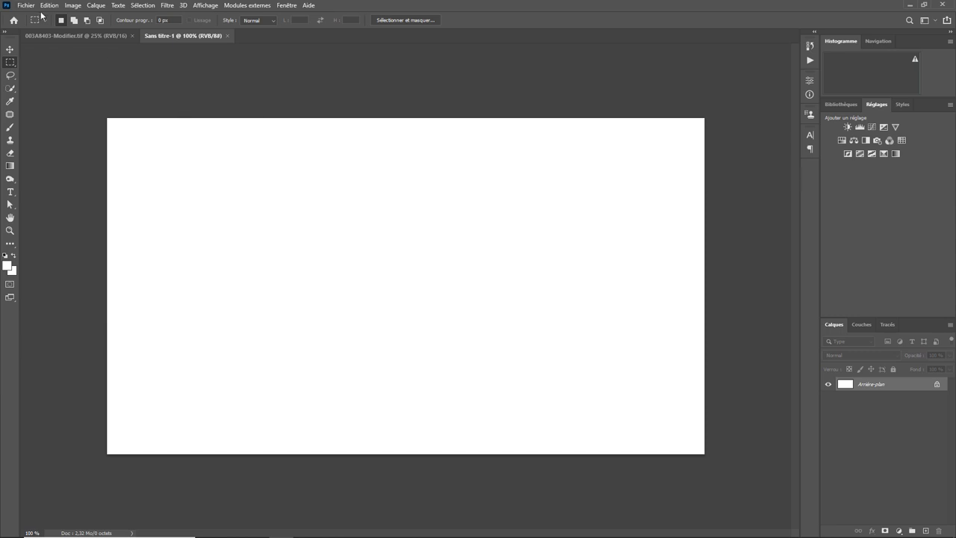
Step: Save it as Prophoto2.psd in Formation with the ProPhoto RGB profile embedded
left_click(26, 5)
left_click(68, 128)
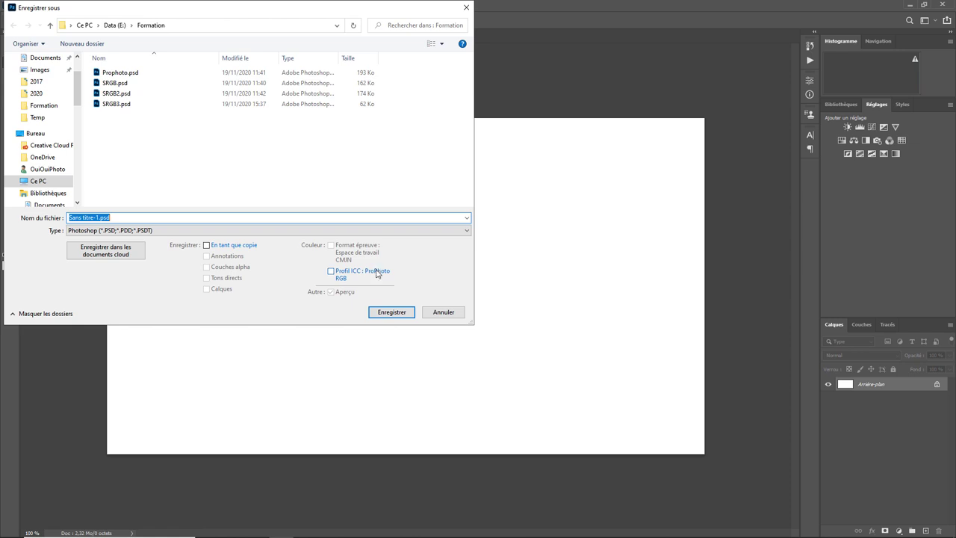
left_click(115, 72)
left_click(94, 218)
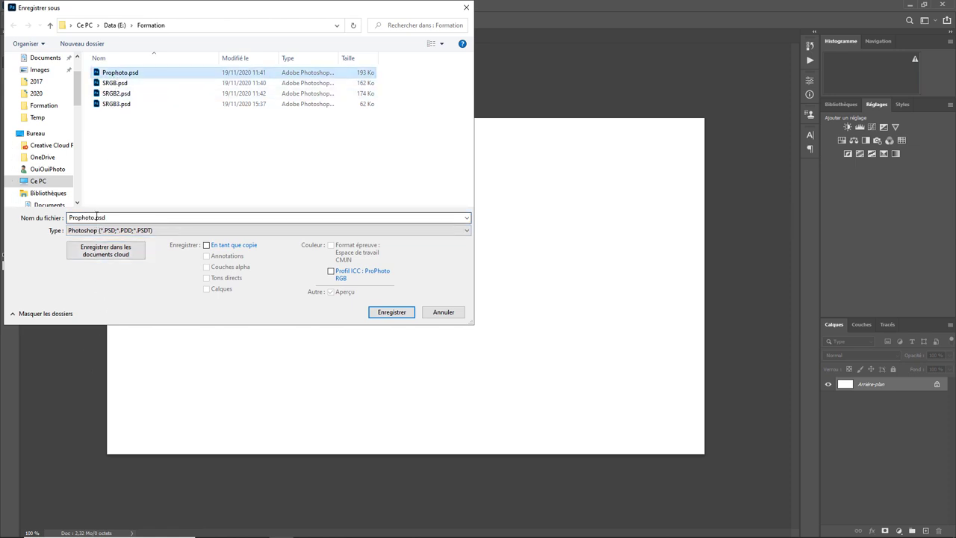
left_click(95, 217)
left_click(94, 217)
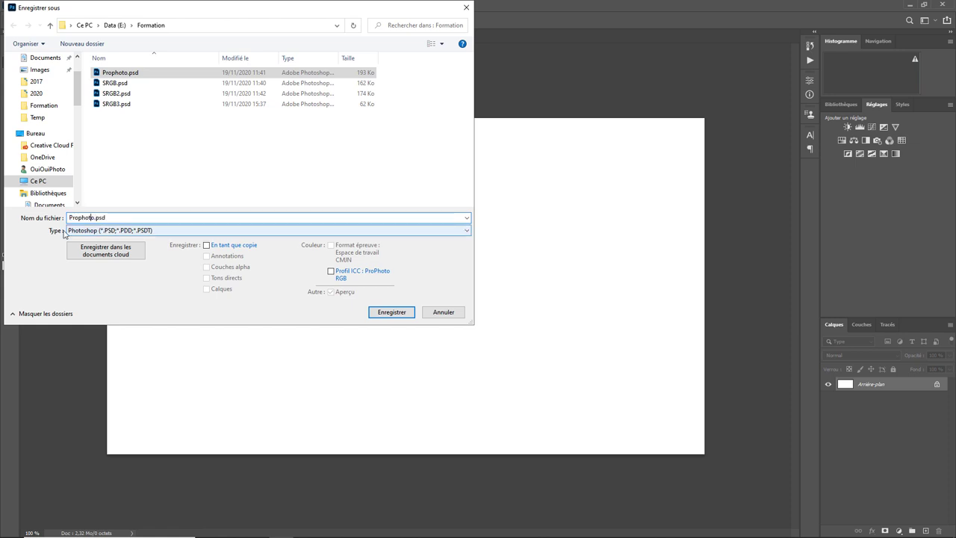
type("2")
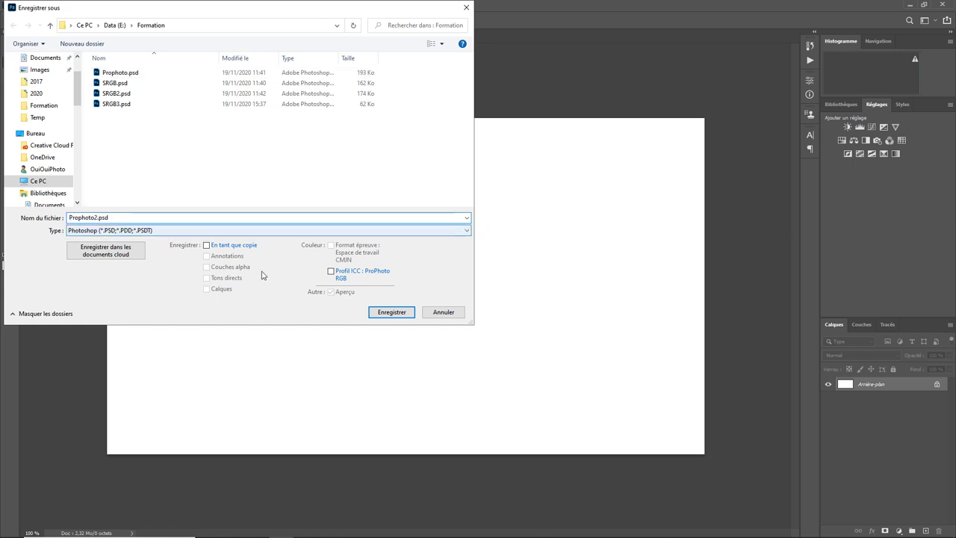
left_click(332, 271)
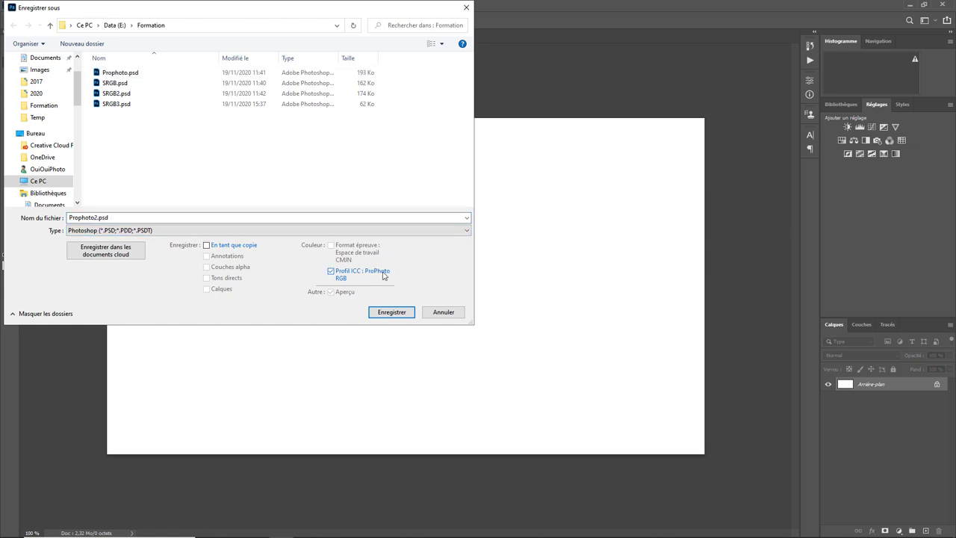
left_click(401, 314)
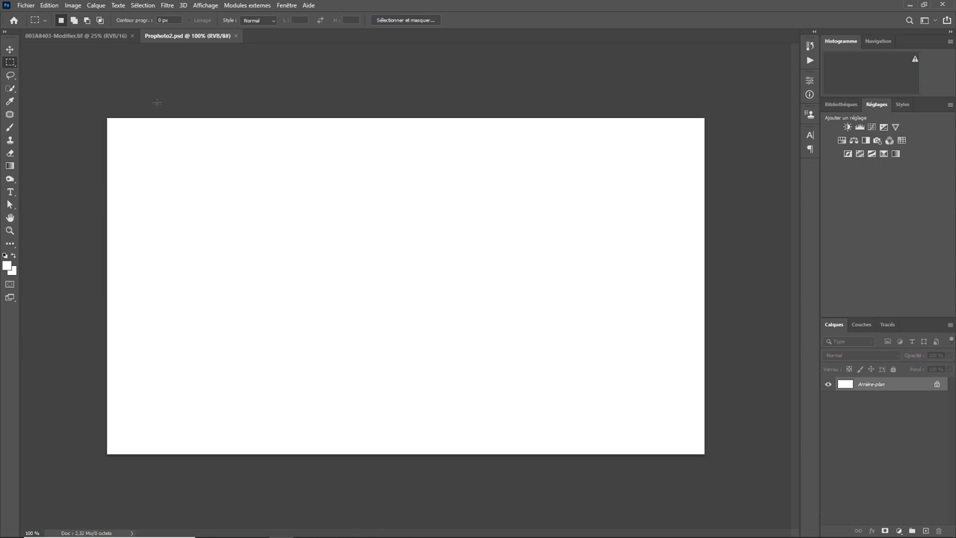
Step: Create a blank 1200 × 675 px document using the Adobe RGB (1998) colour profile
left_click(24, 8)
left_click(29, 17)
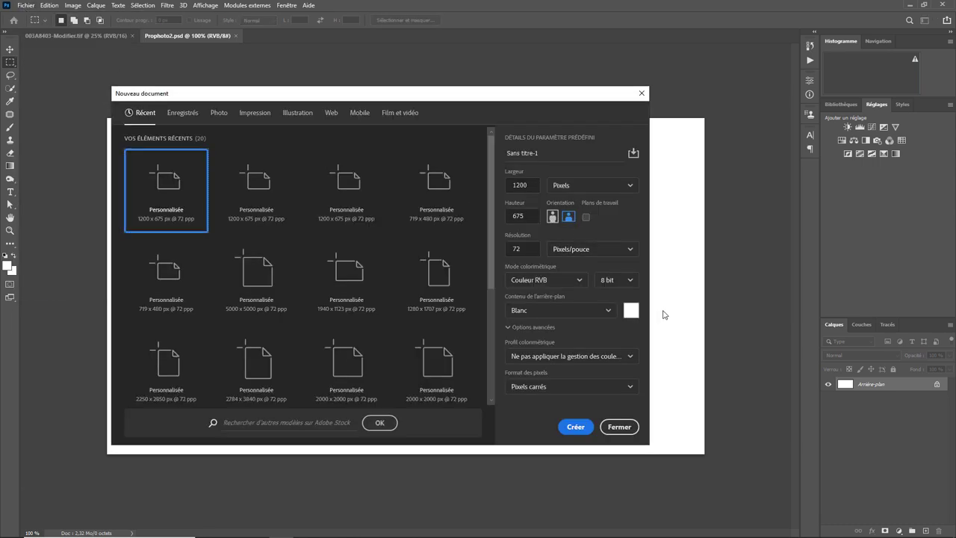
left_click(630, 356)
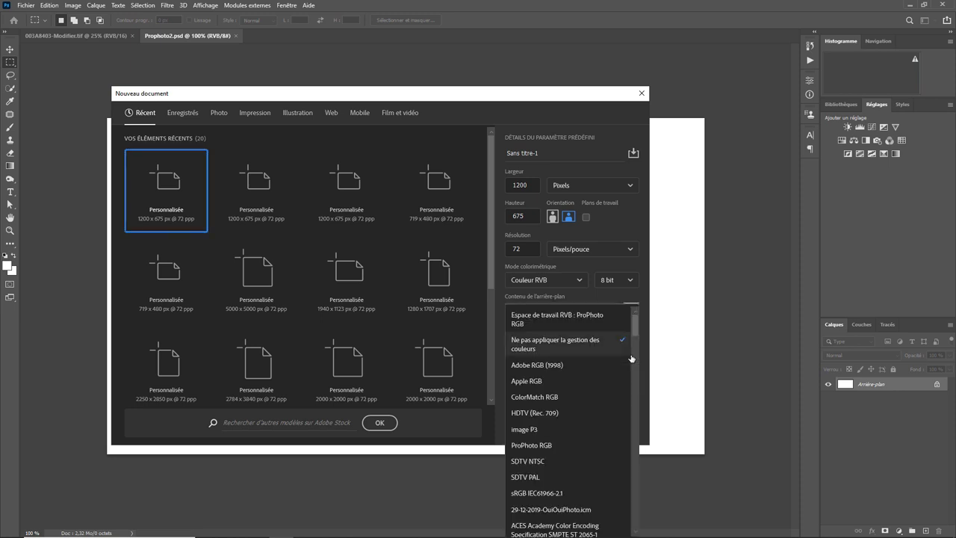
left_click(548, 367)
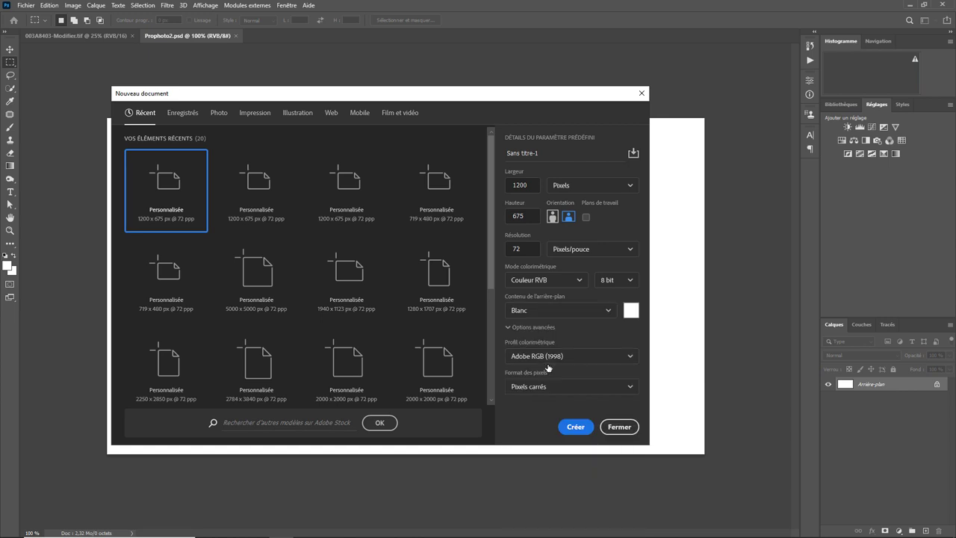
left_click(578, 431)
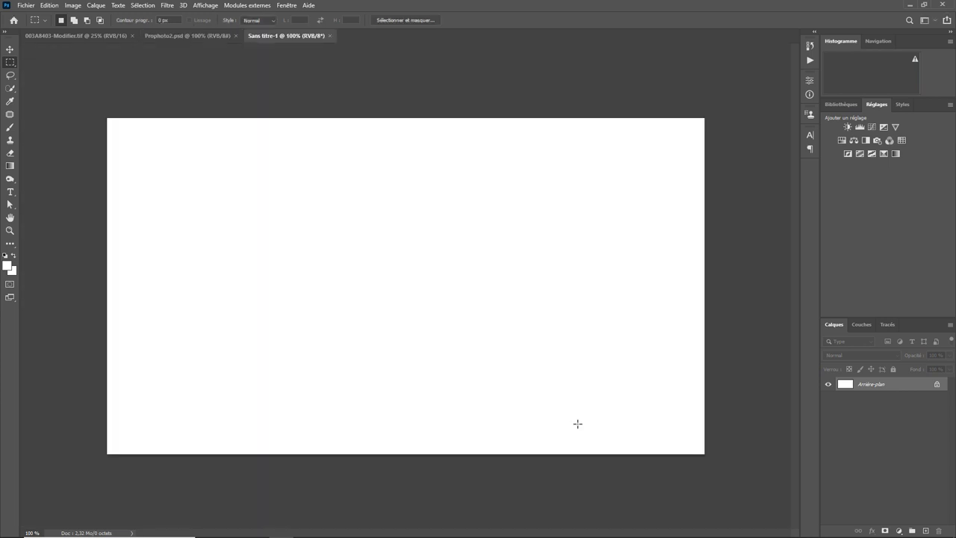
Step: Save the Adobe RGB document in Formation as AdobeRGB.psd
left_click(26, 5)
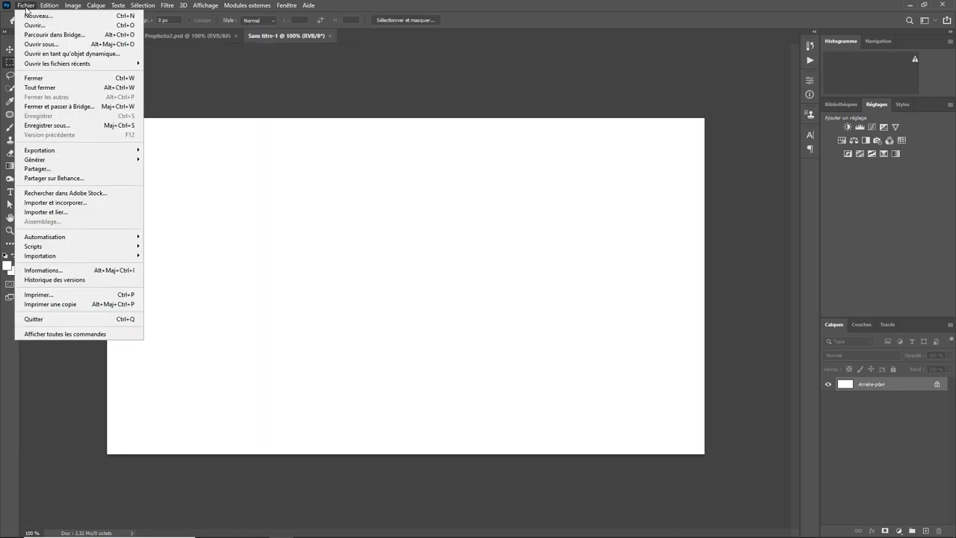
left_click(56, 122)
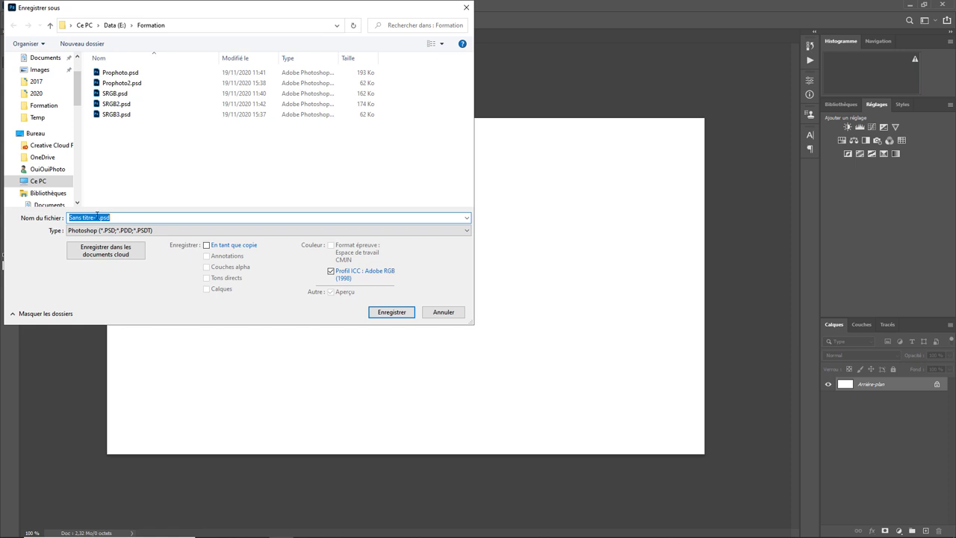
left_click_drag(98, 217, 60, 216)
type("AdobeRG")
type("B")
left_click(400, 312)
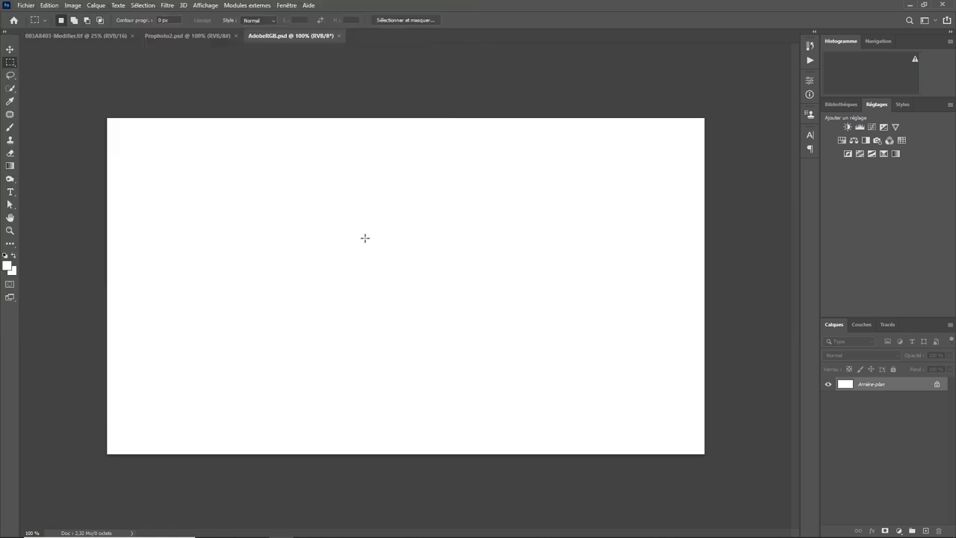
Step: Reopen Couleurs and change the RGB working space from ProPhoto RGB to sRGB IEC61966-2.1
left_click(50, 6)
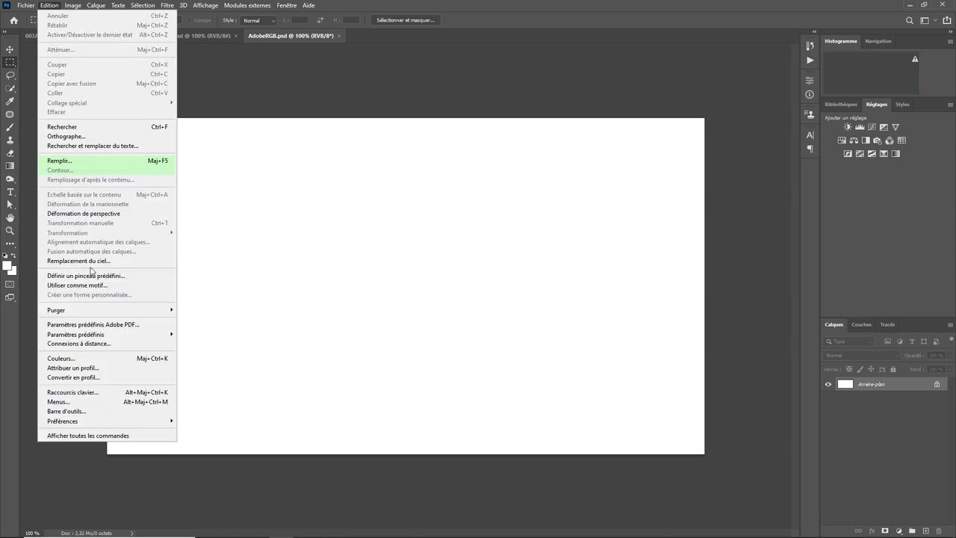
left_click(86, 360)
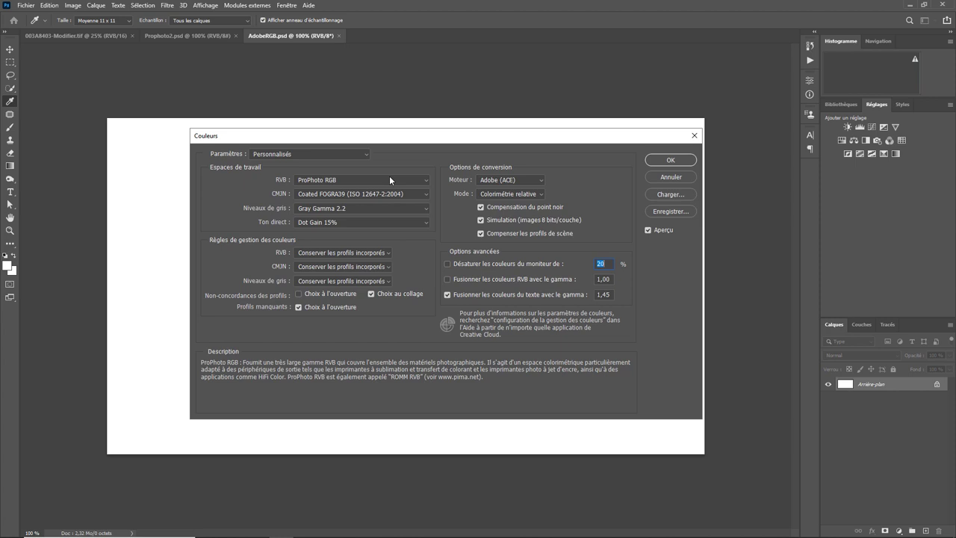
left_click(349, 177)
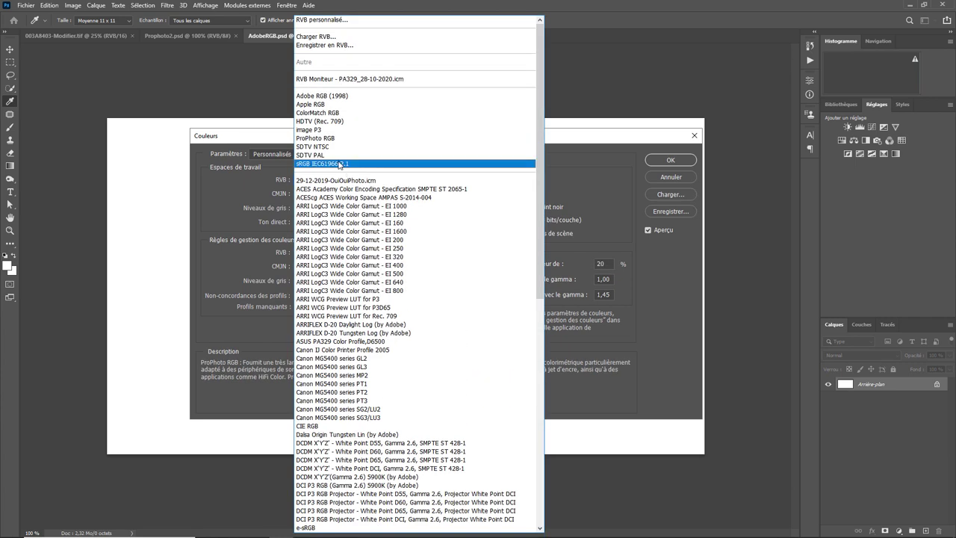
left_click(337, 163)
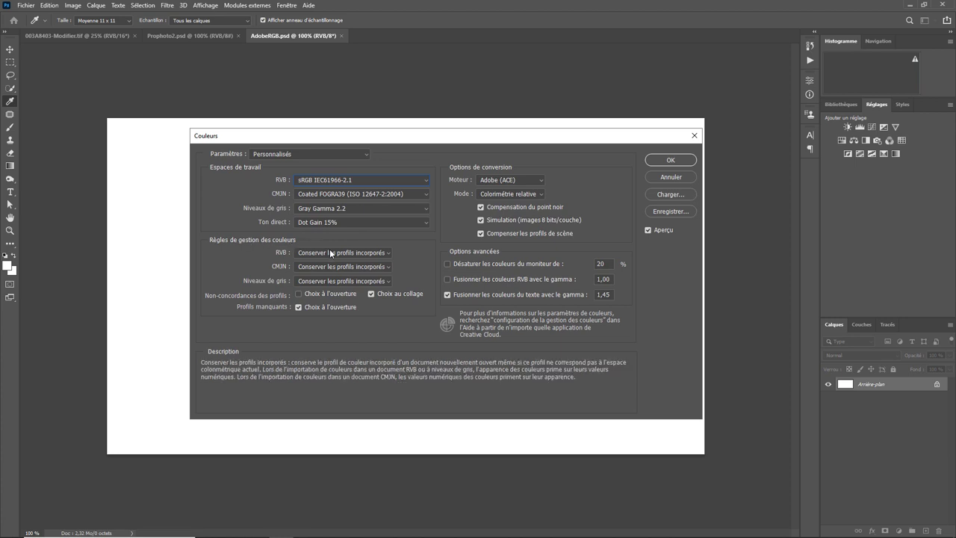
left_click(329, 251)
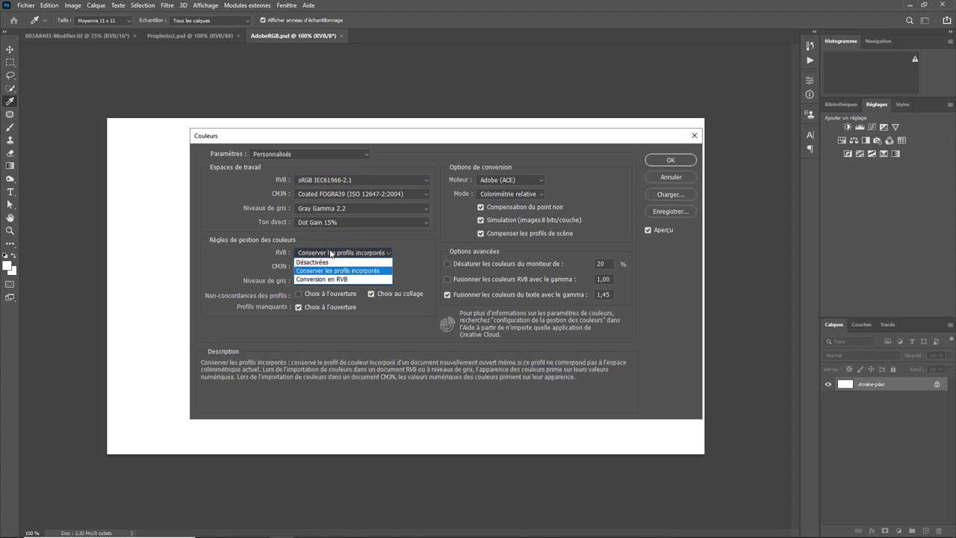
left_click(239, 260)
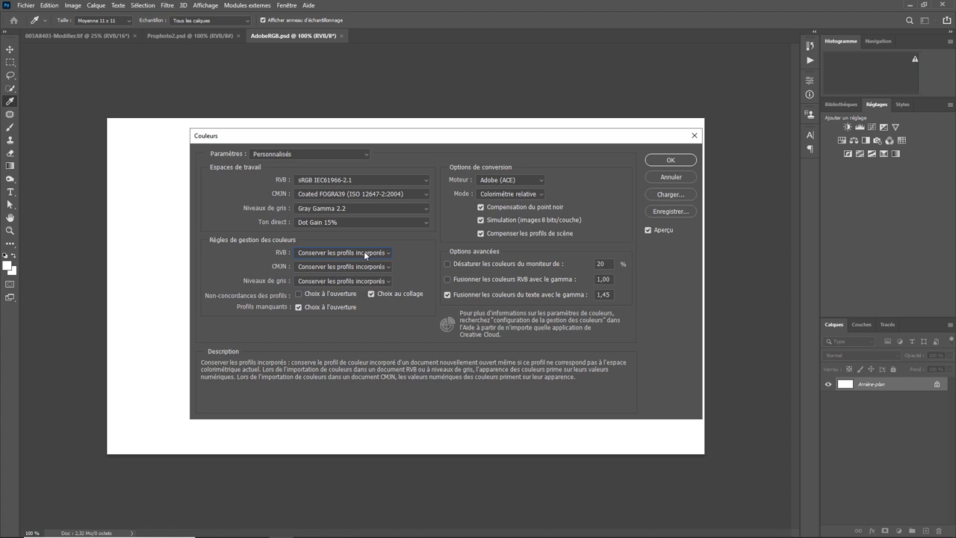
Step: Set the RVB policy to Conversion en RVB so opened documents convert to sRGB
left_click(364, 252)
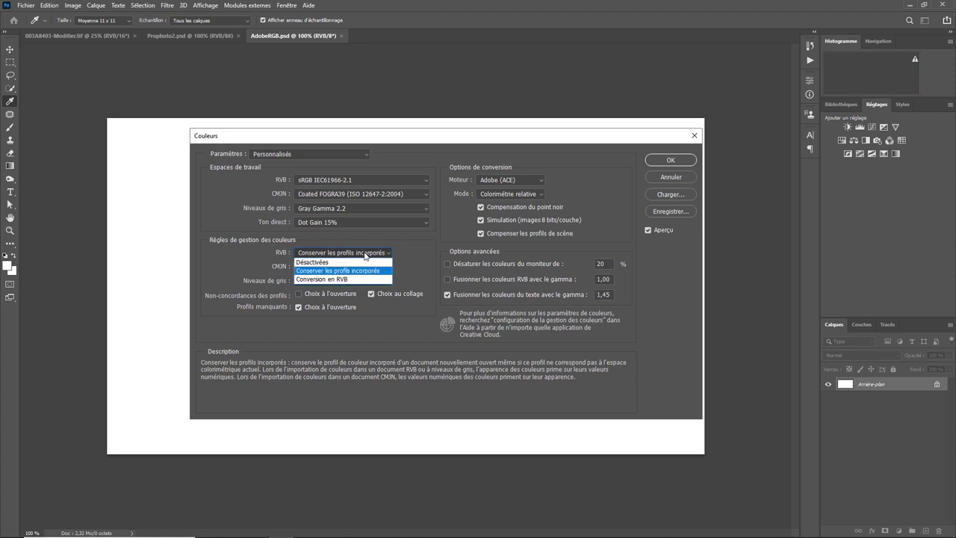
left_click(351, 280)
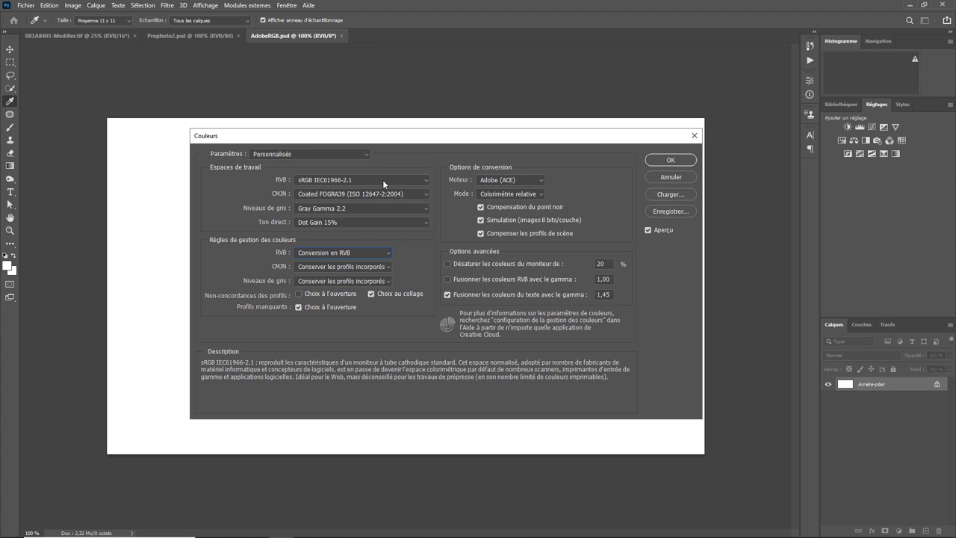
mouse_move(342, 252)
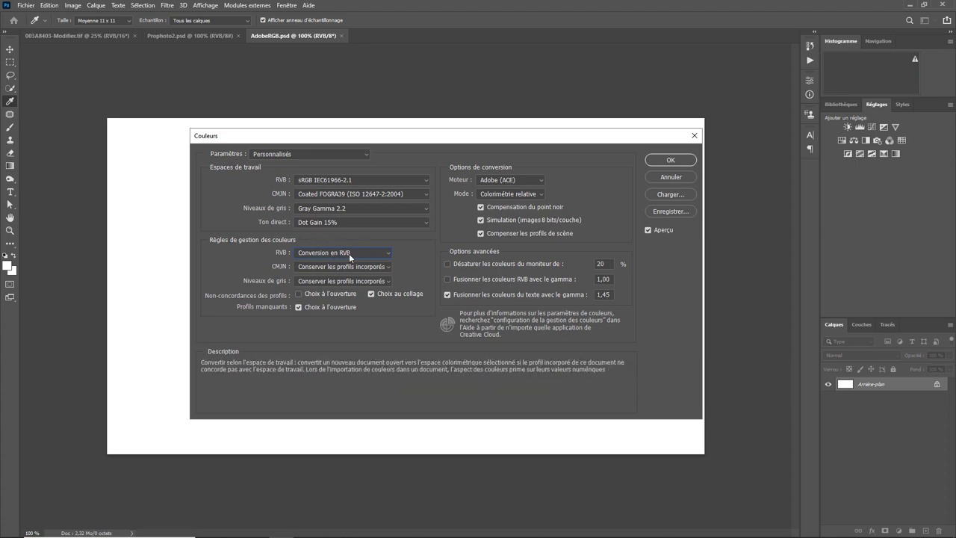
Step: Choose Désactivées as the RVB policy to turn off RGB colour management
left_click(369, 252)
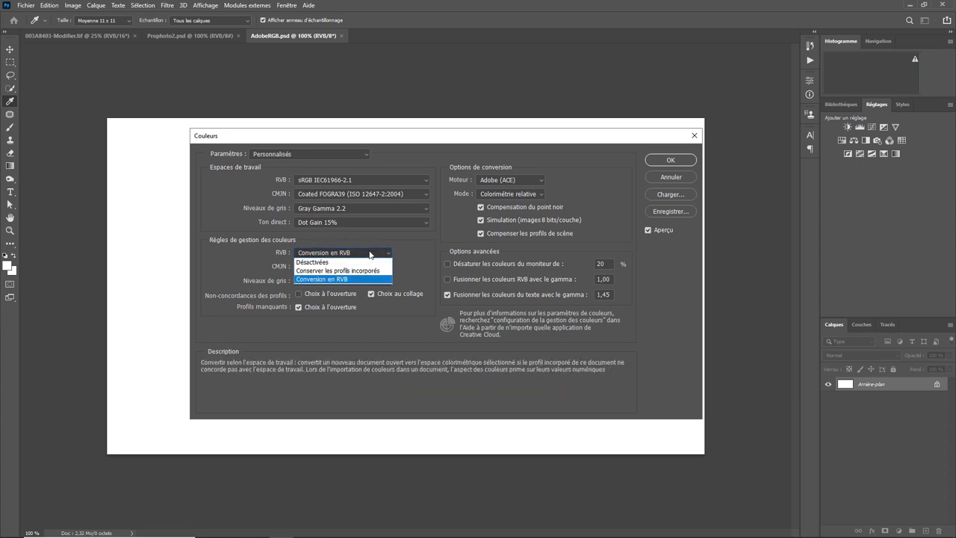
left_click(333, 259)
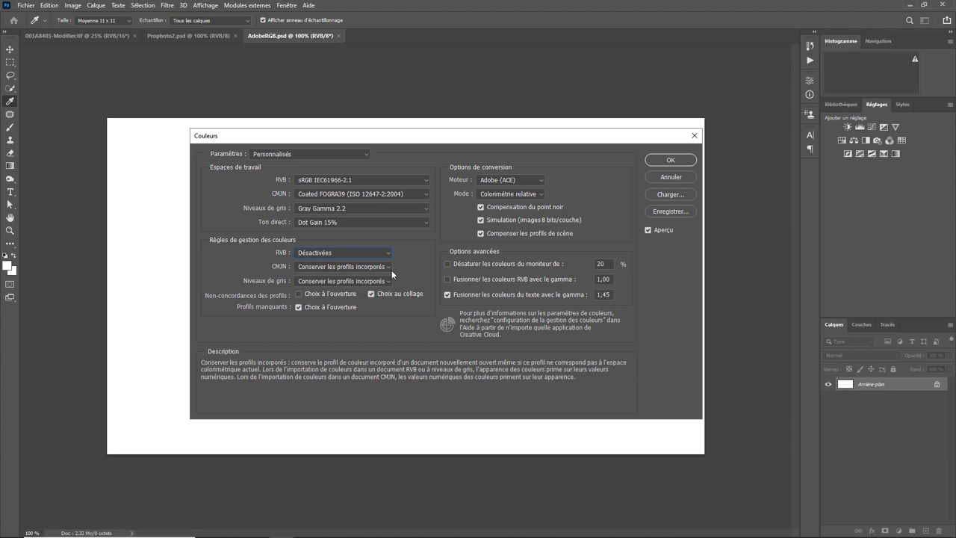
mouse_move(342, 252)
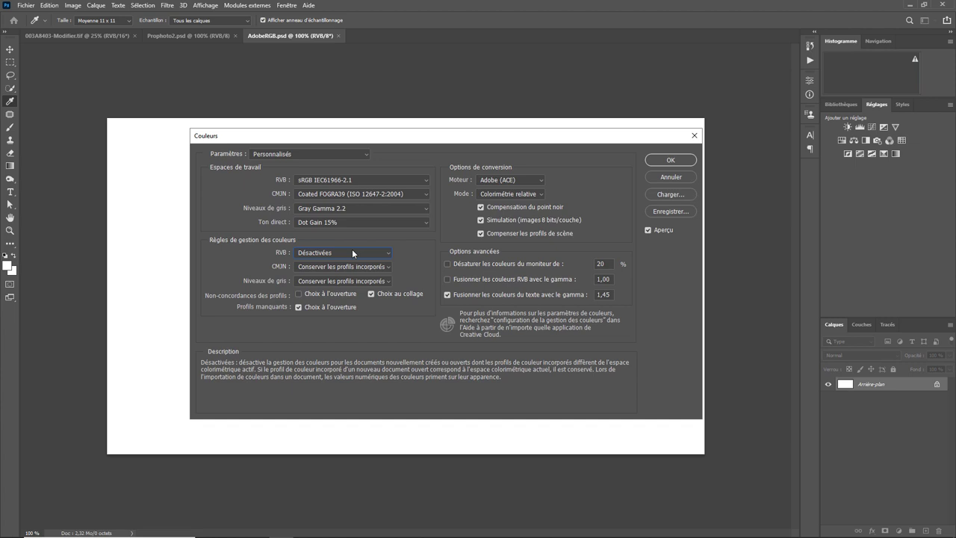
left_click(353, 253)
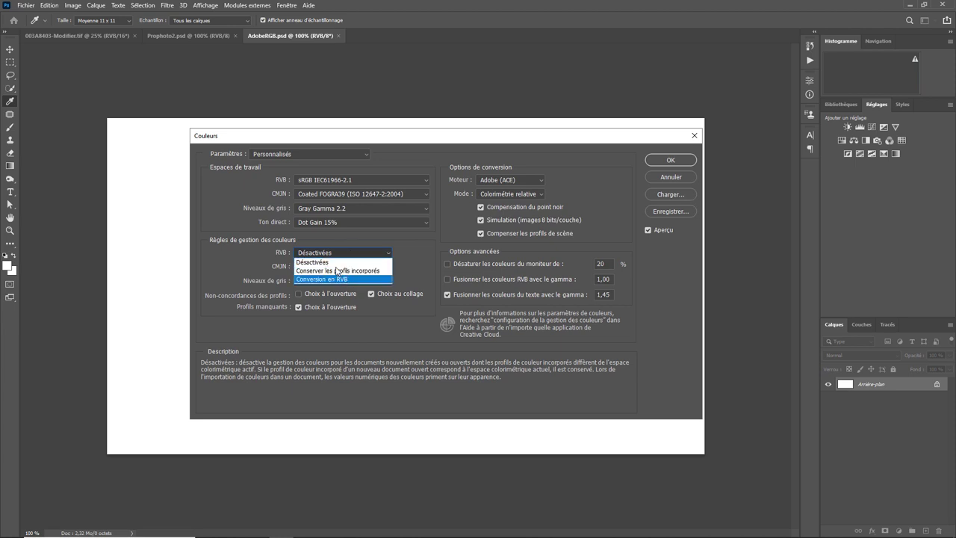
left_click(385, 313)
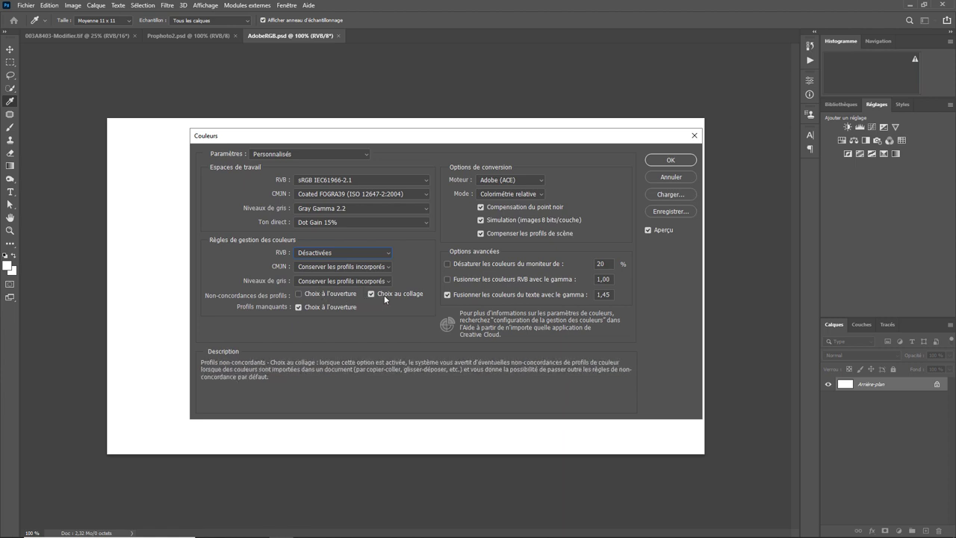
mouse_move(361, 194)
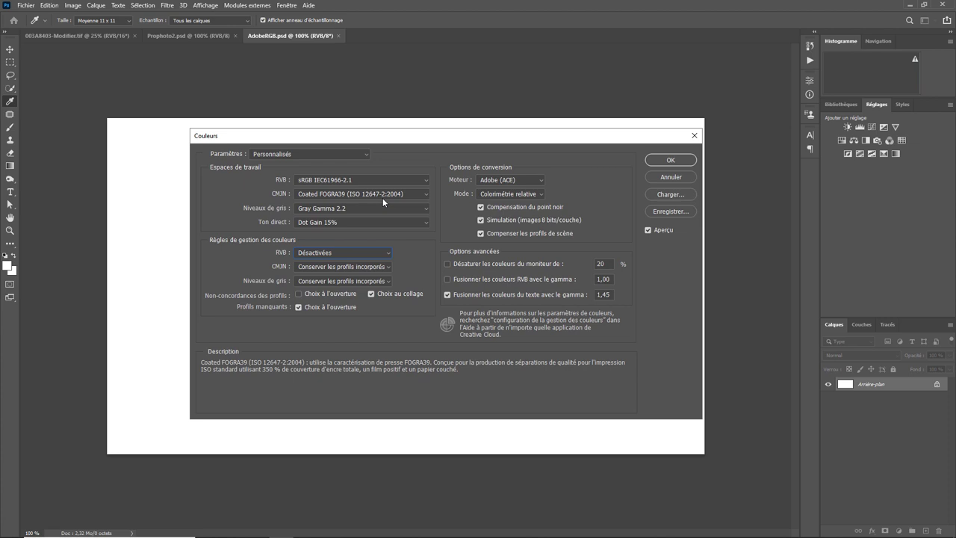
key("alt")
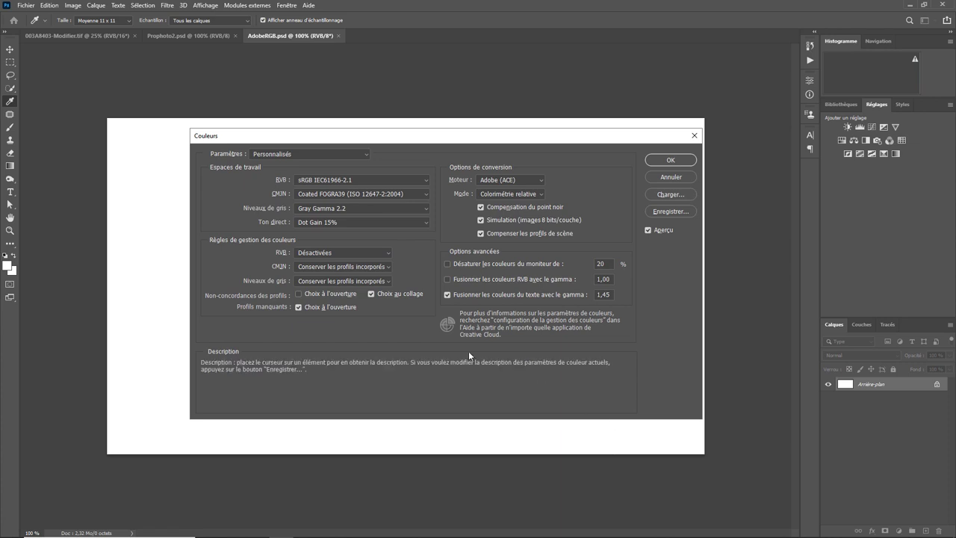
Step: Keep sRGB IEC61966-2.1 as the RGB working space and set the RVB policy to Conversion en RVB
left_click(365, 178)
scroll(336, 142, "up", 4)
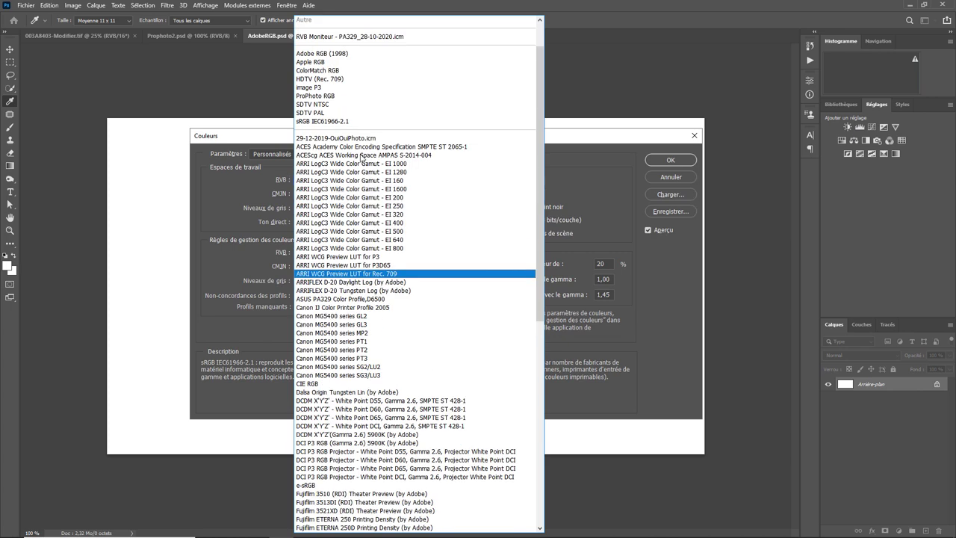
left_click(334, 123)
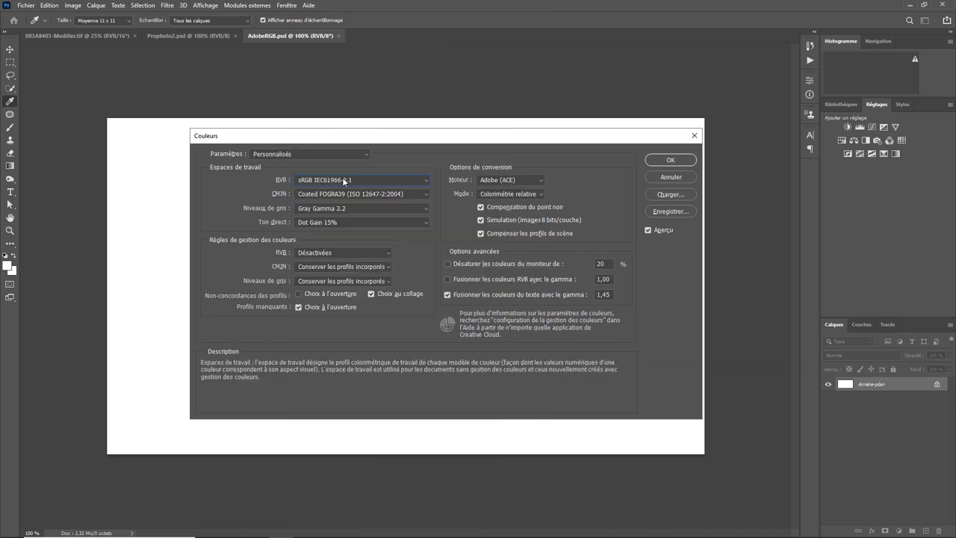
left_click(388, 251)
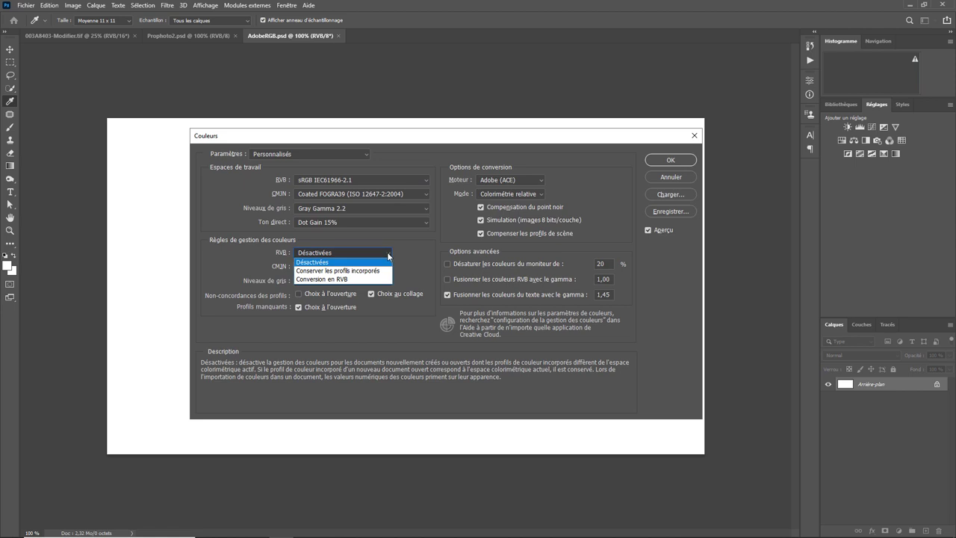
left_click(350, 278)
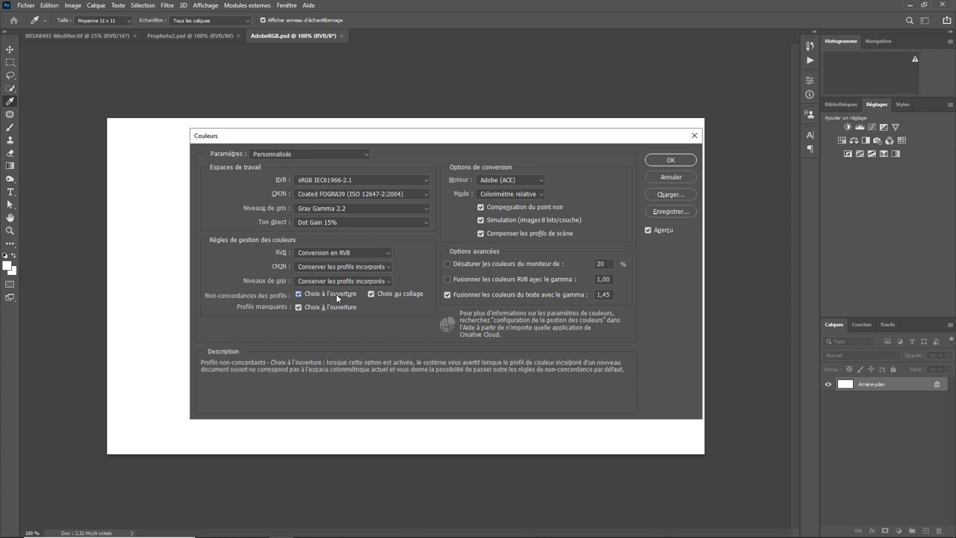
Step: Apply the colour settings and close the AdobeRGB and Prophoto2 documents
left_click(664, 162)
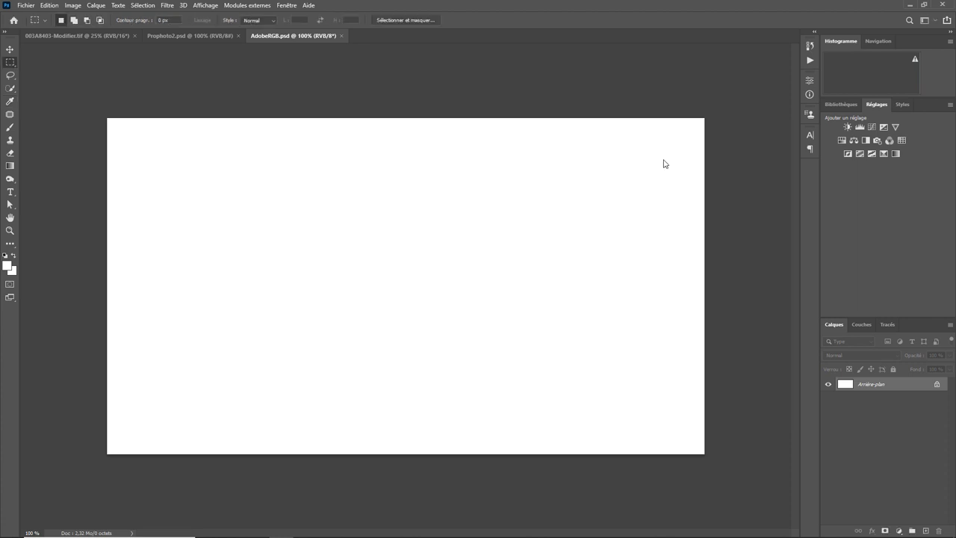
left_click(341, 36)
left_click(237, 35)
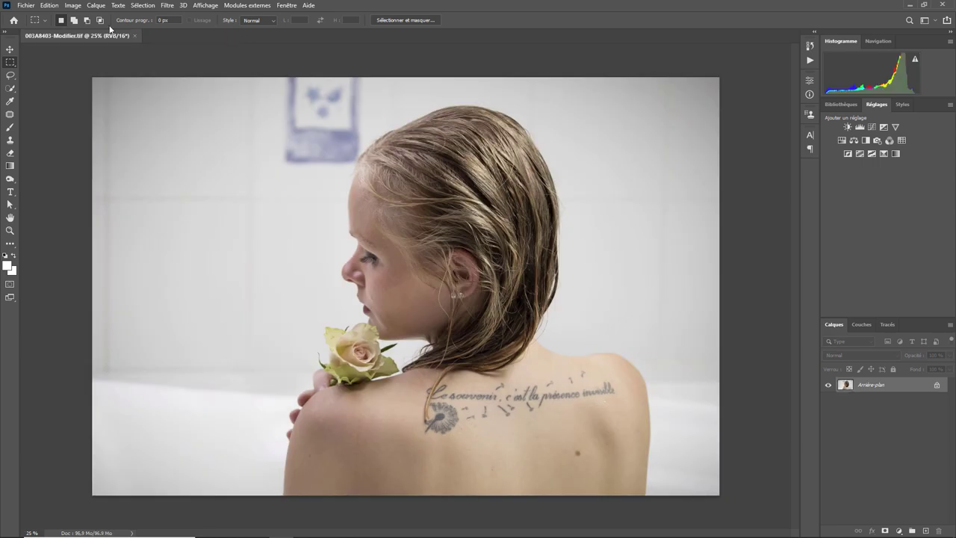
Step: Create a new blank 1200 × 675 px document with the ProPhoto RGB profile
left_click(26, 6)
left_click(35, 16)
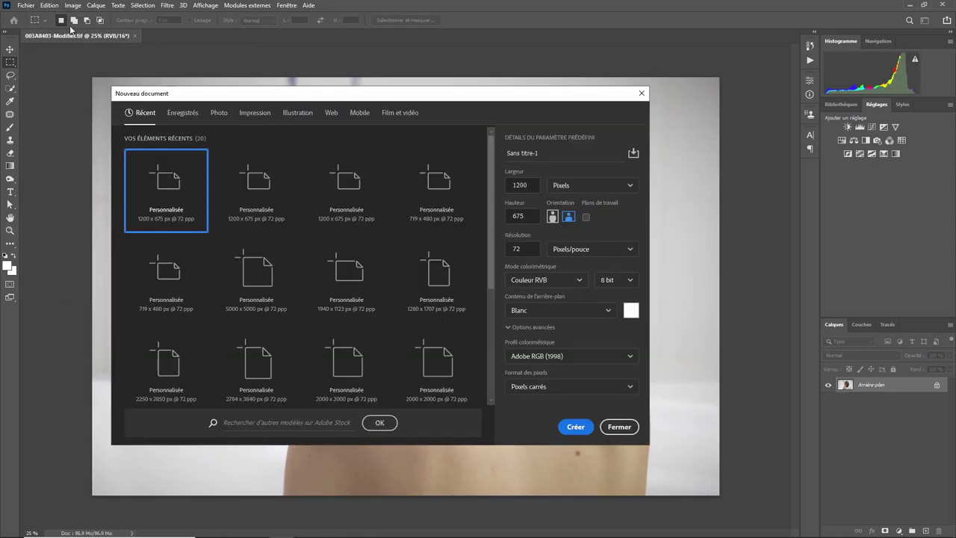
left_click(631, 360)
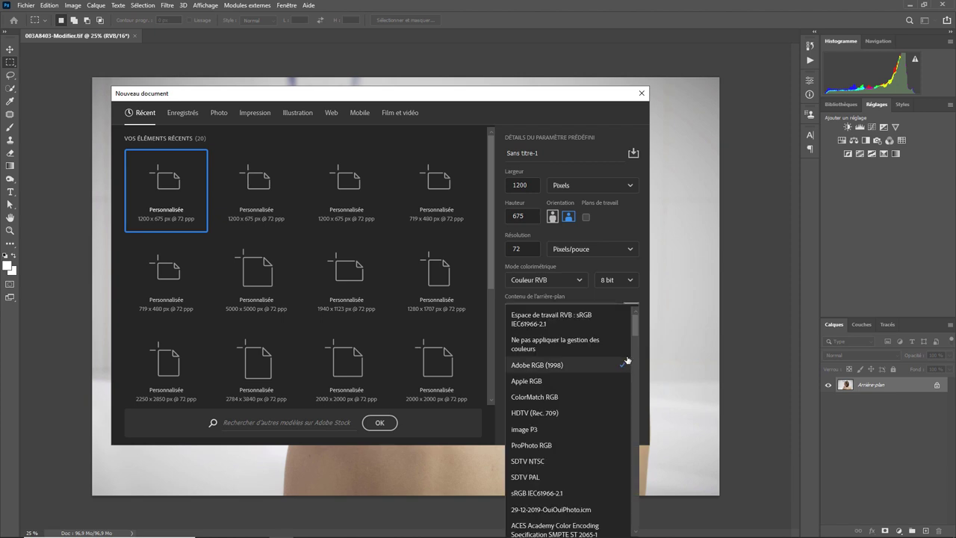
left_click(550, 445)
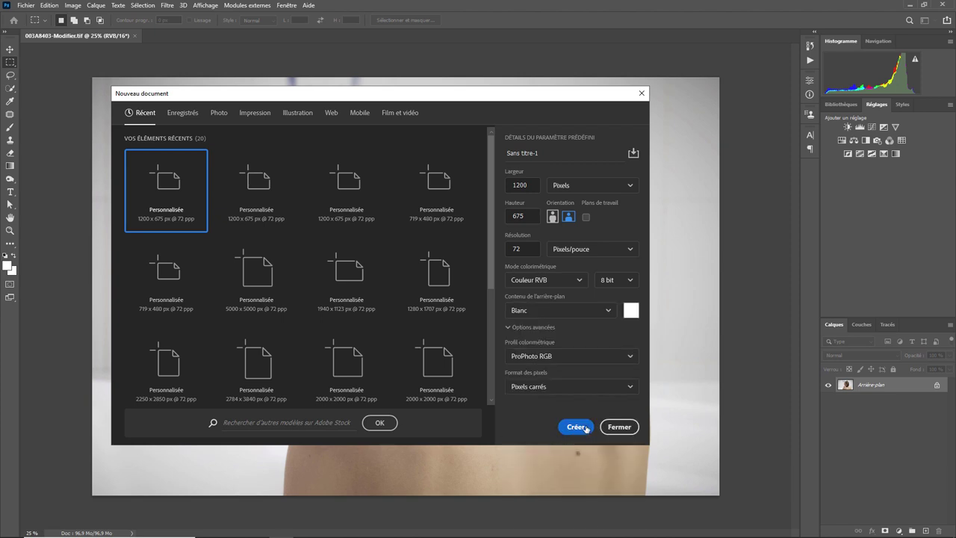
left_click(587, 429)
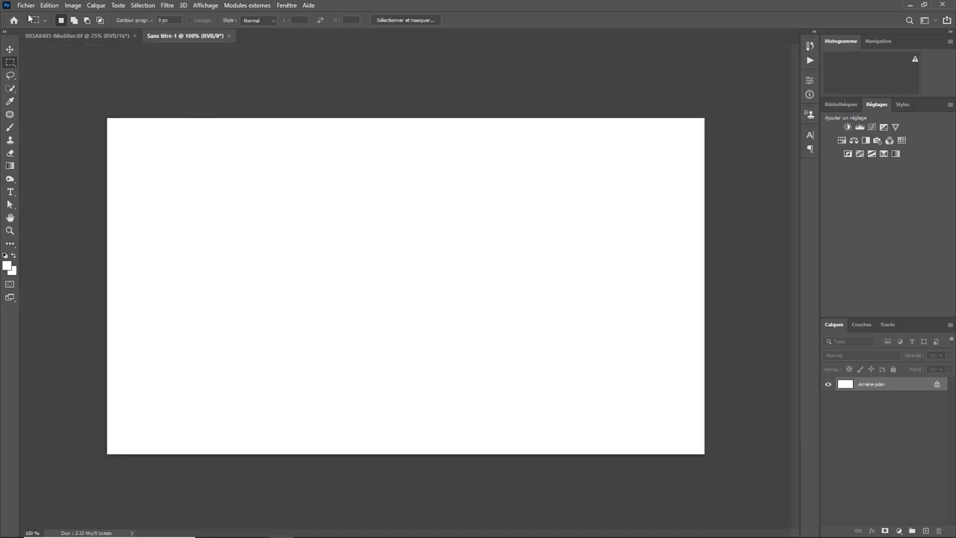
Step: Save the blank document as testpro.psd, then close it
left_click(27, 6)
left_click(71, 125)
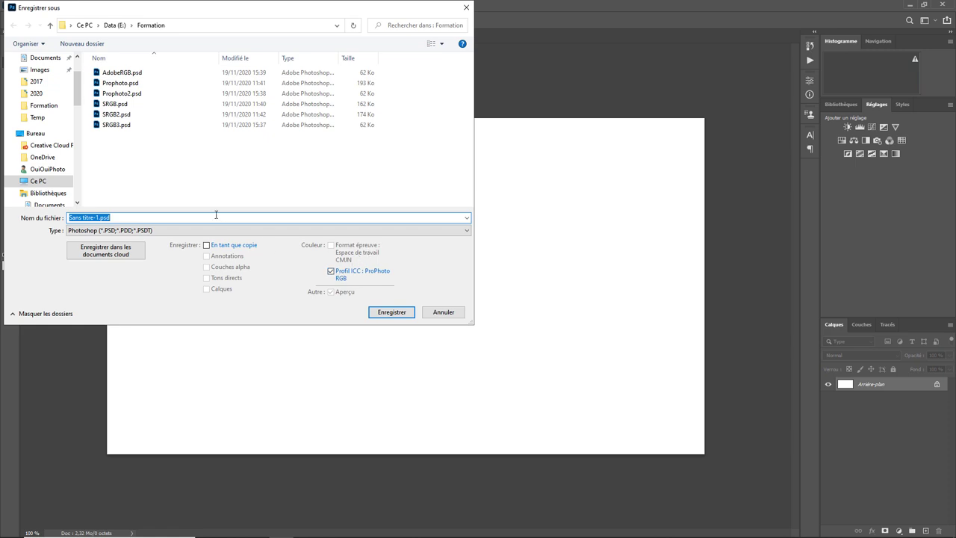
type("testpro")
left_click(393, 313)
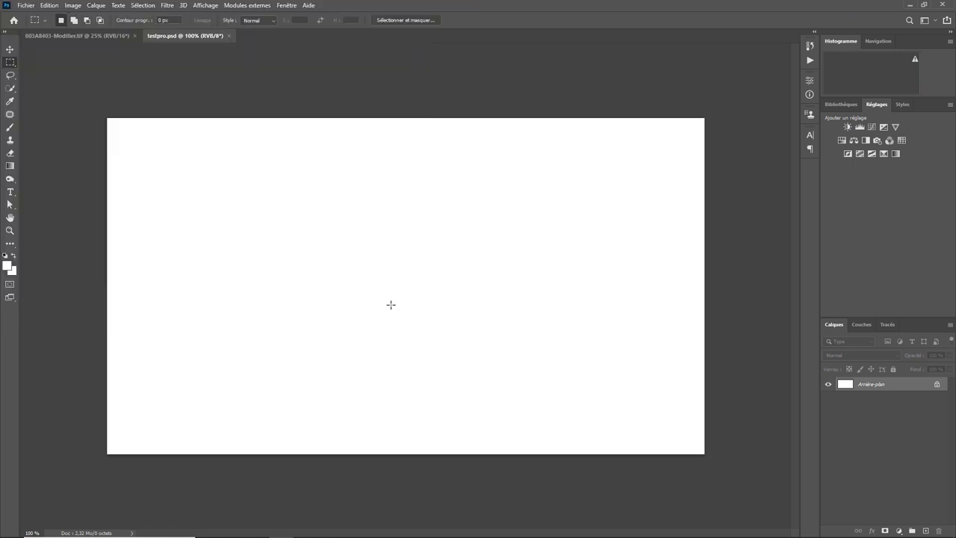
left_click(230, 36)
Step: Reopen testpro.psd and dismiss the ProPhoto-versus-sRGB profile mismatch warning
left_click(26, 5)
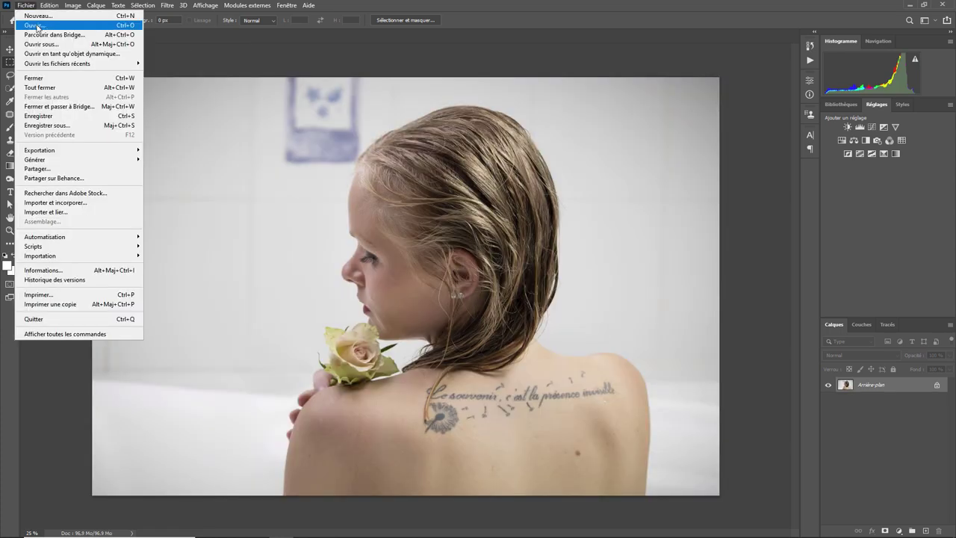
left_click(36, 28)
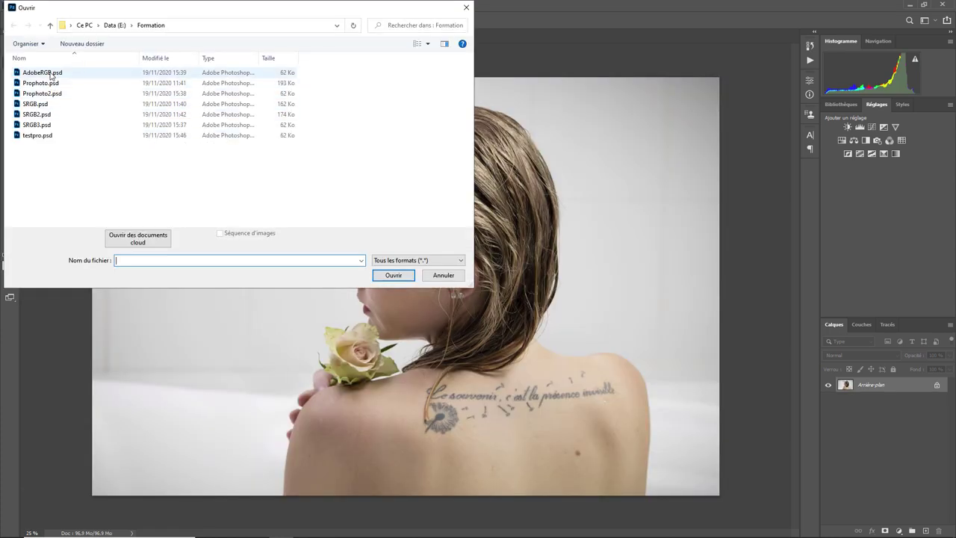
double_click(44, 139)
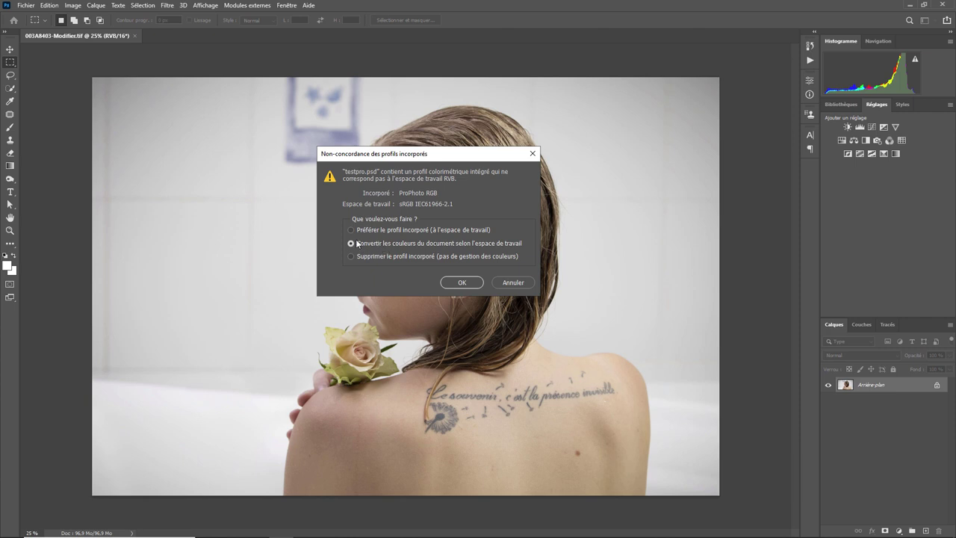
left_click(513, 283)
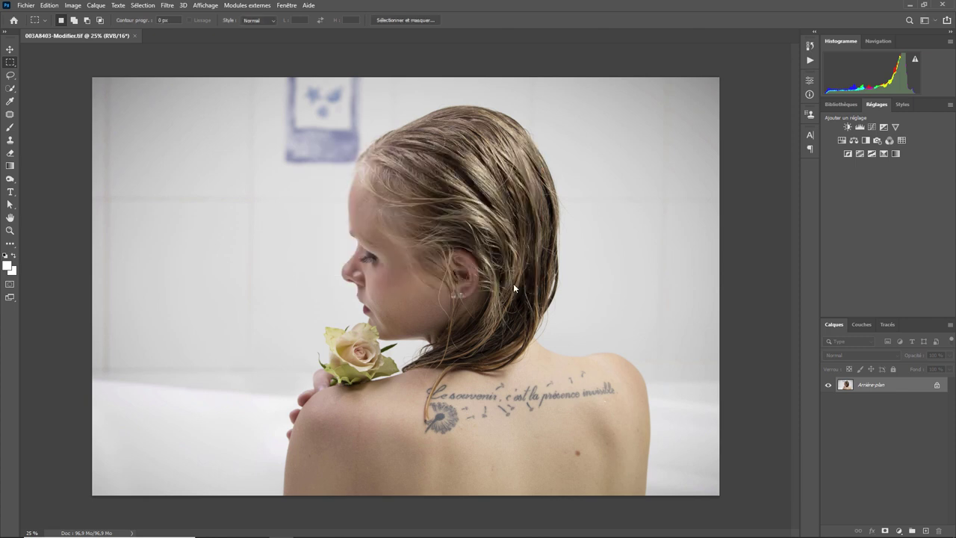
Step: Set the RVB policy to Conserver les profils incorporés and apply the colour settings
left_click(49, 5)
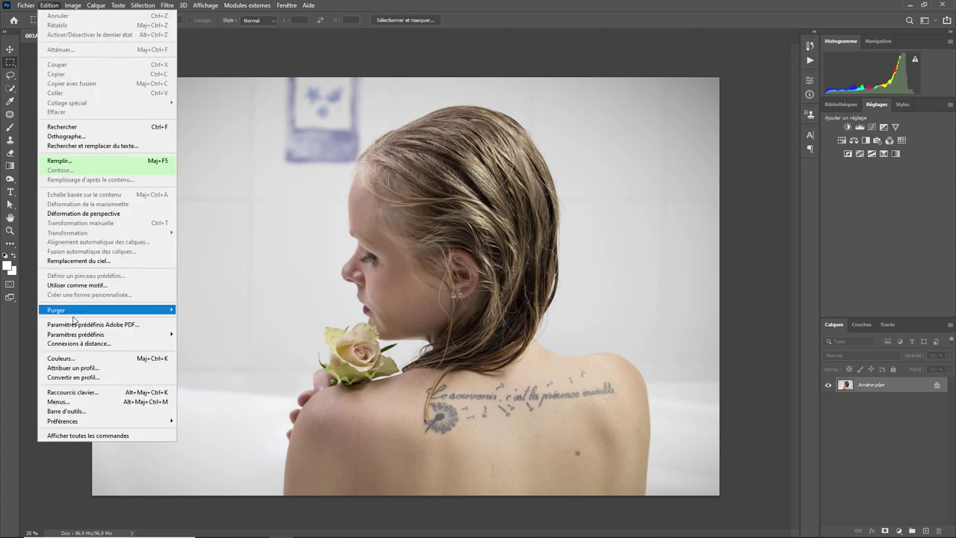
left_click(75, 358)
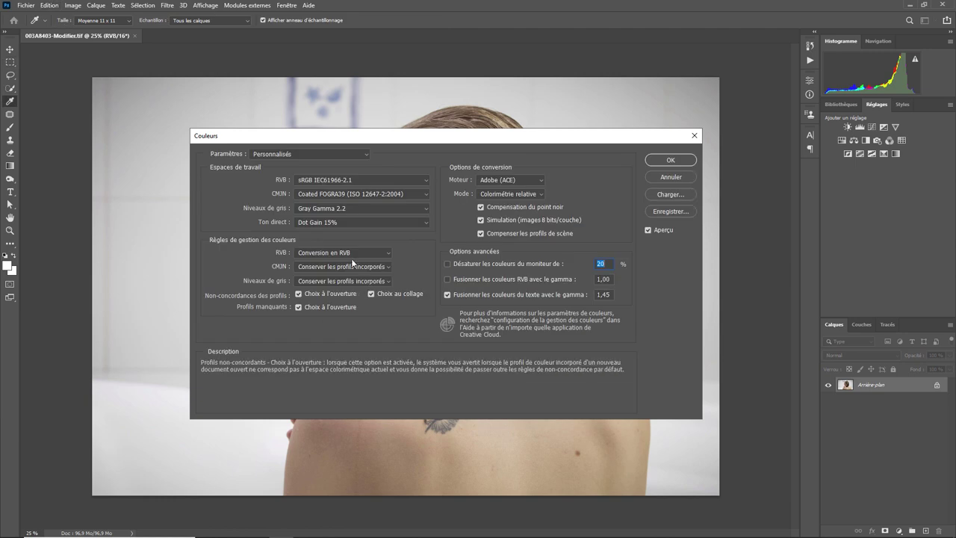
left_click(356, 254)
left_click(340, 271)
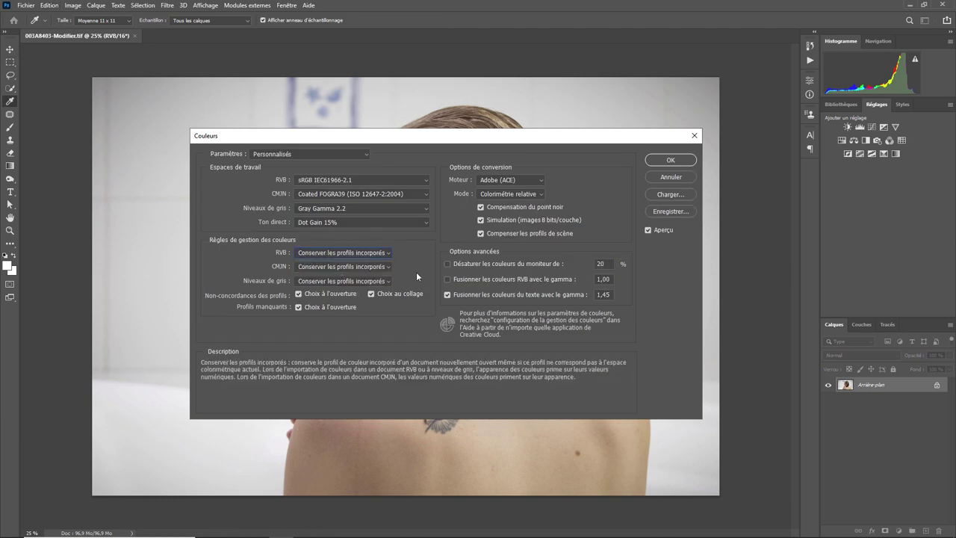
left_click(671, 160)
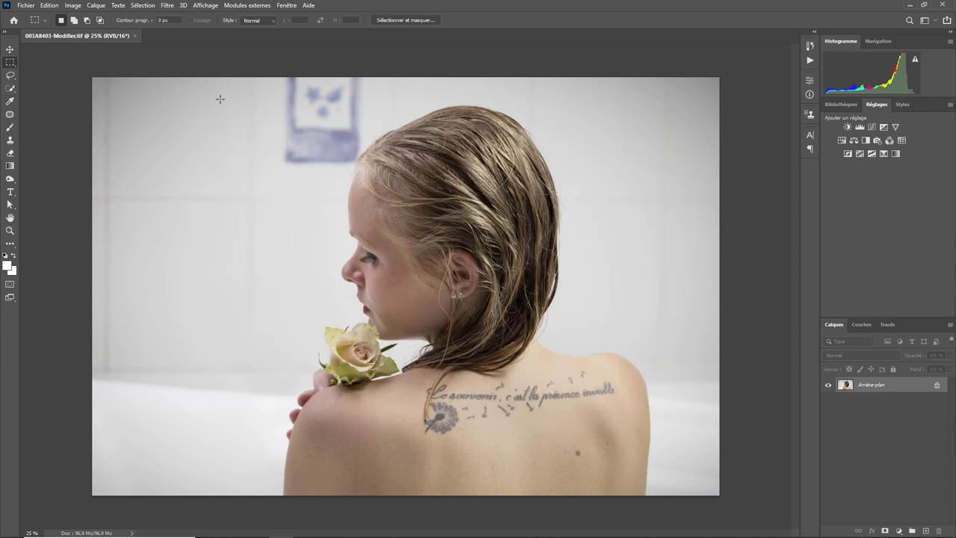
Step: Reopen testpro.psd and close the profile mismatch warning again
left_click(26, 6)
left_click(34, 25)
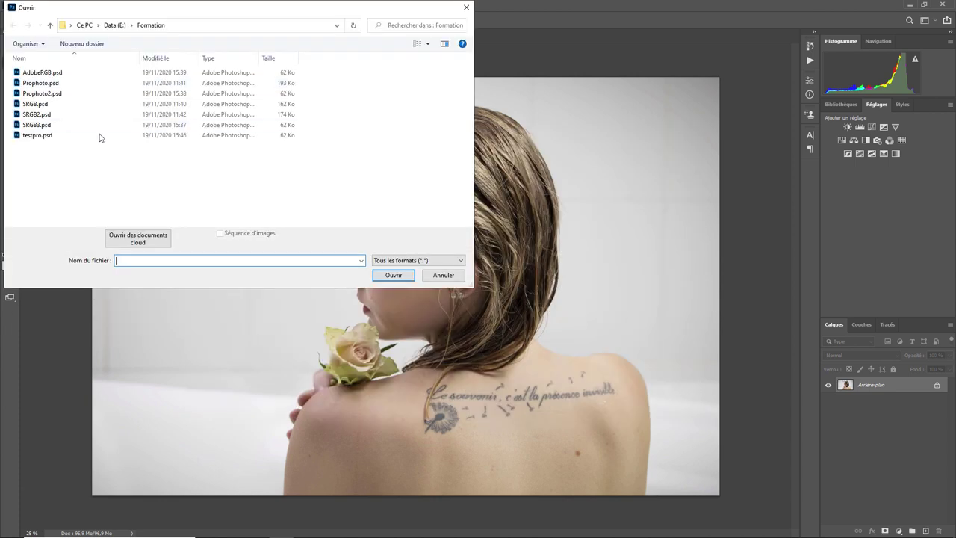
double_click(53, 138)
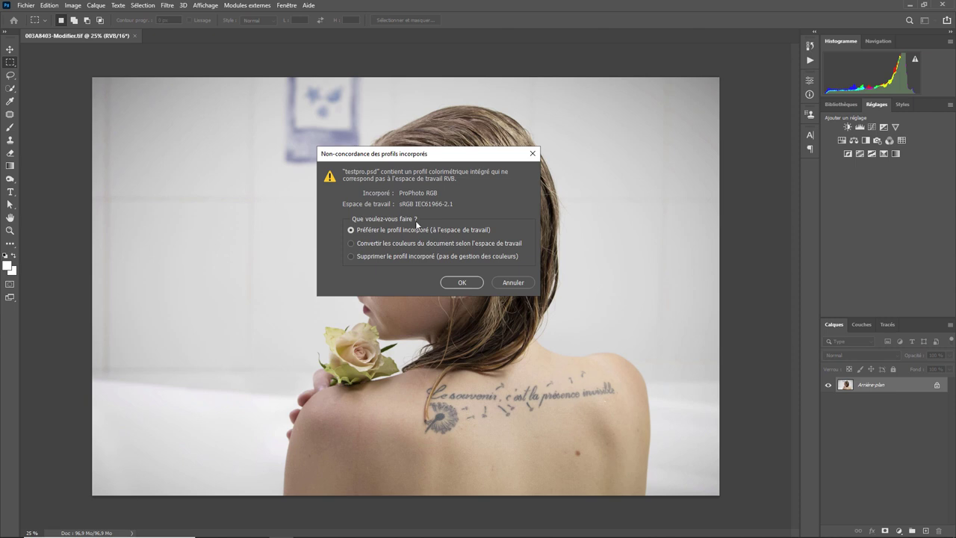
left_click(520, 282)
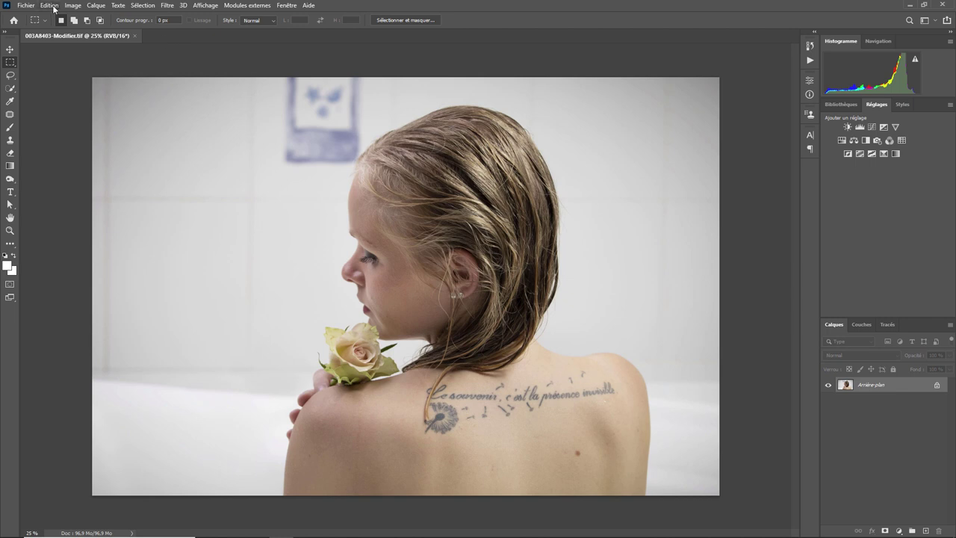
left_click(49, 5)
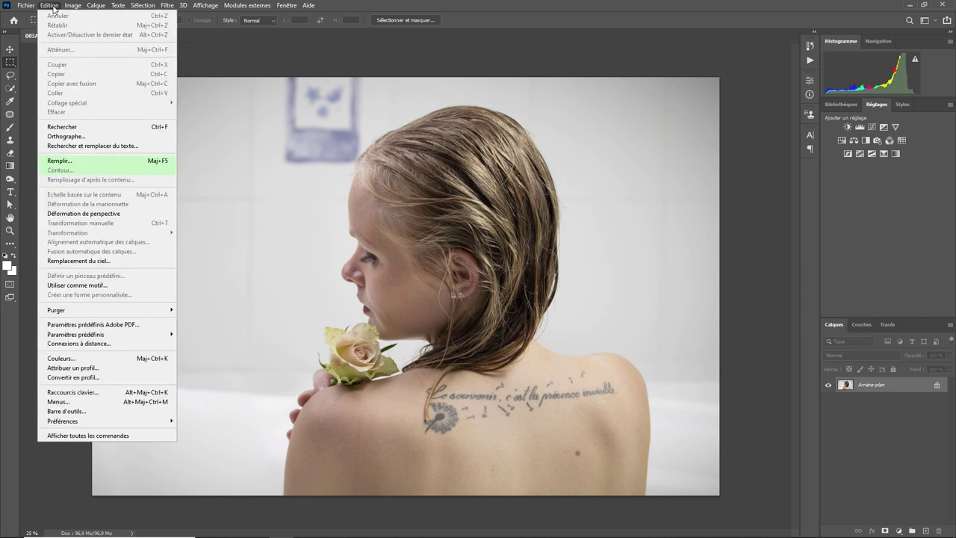
Step: Untick the Choix à l'ouverture mismatch warning and apply the colour settings
left_click(79, 356)
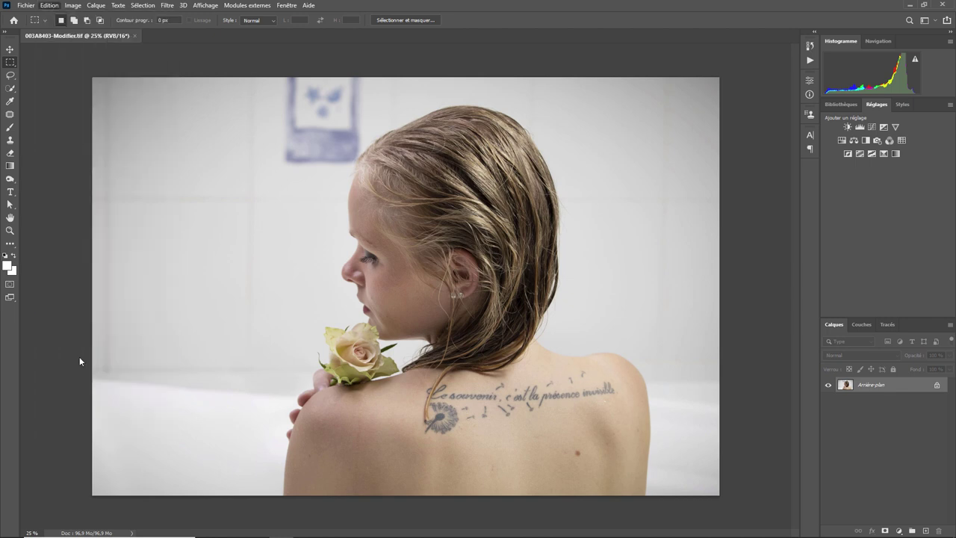
mouse_move(342, 253)
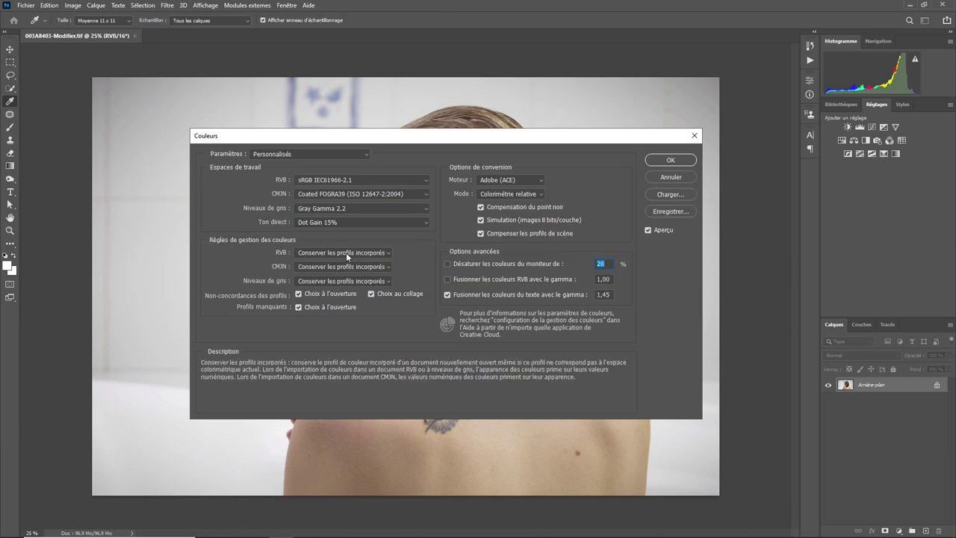
left_click(315, 294)
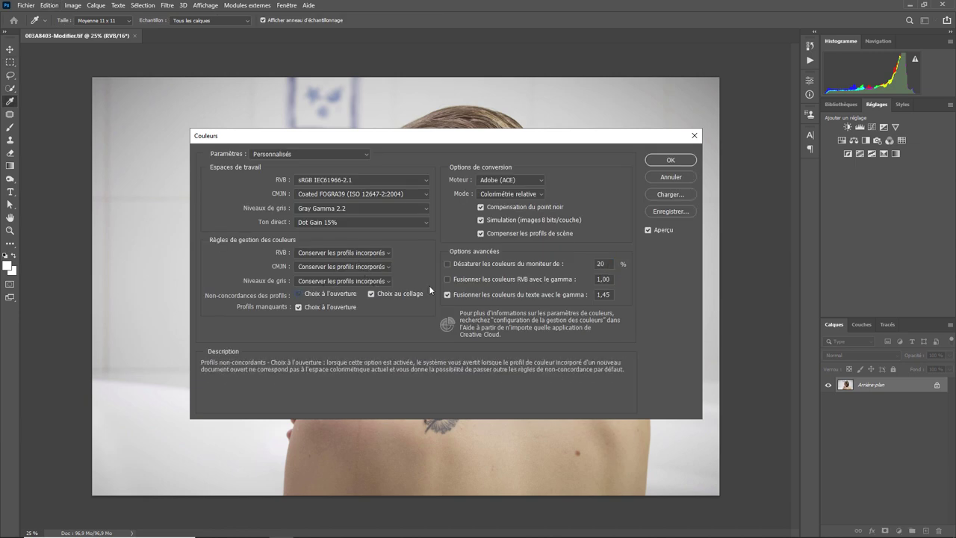
left_click(666, 159)
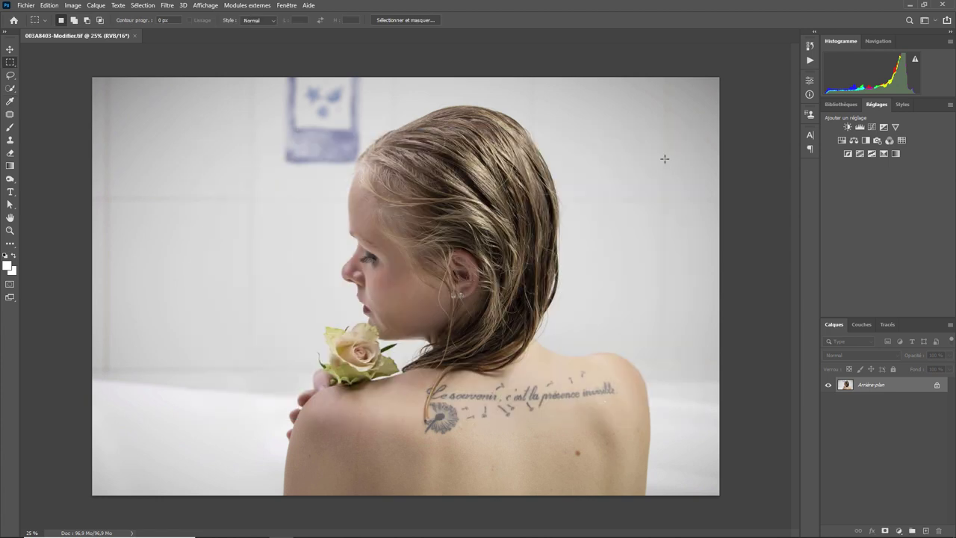
Step: Open testpro.psd, which now opens directly without a mismatch prompt
left_click(24, 6)
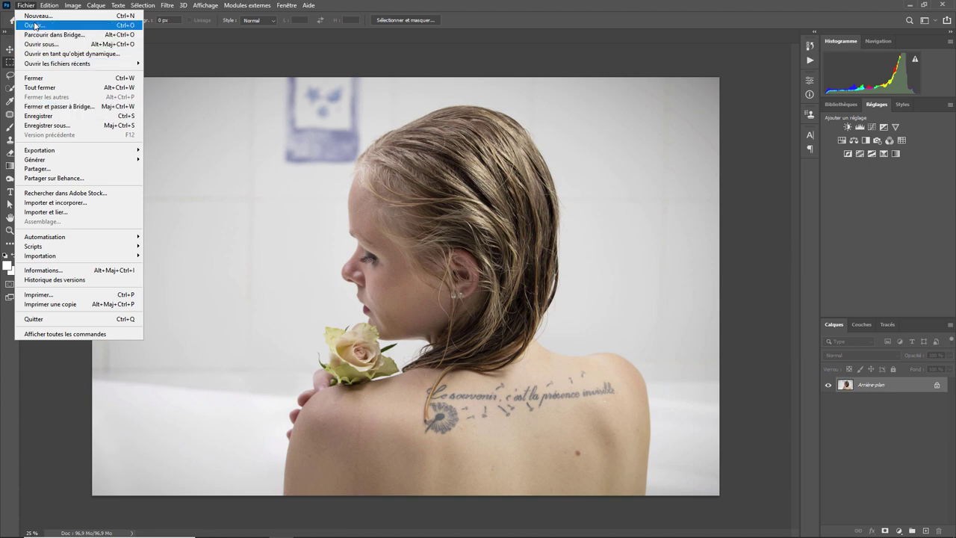
left_click(60, 26)
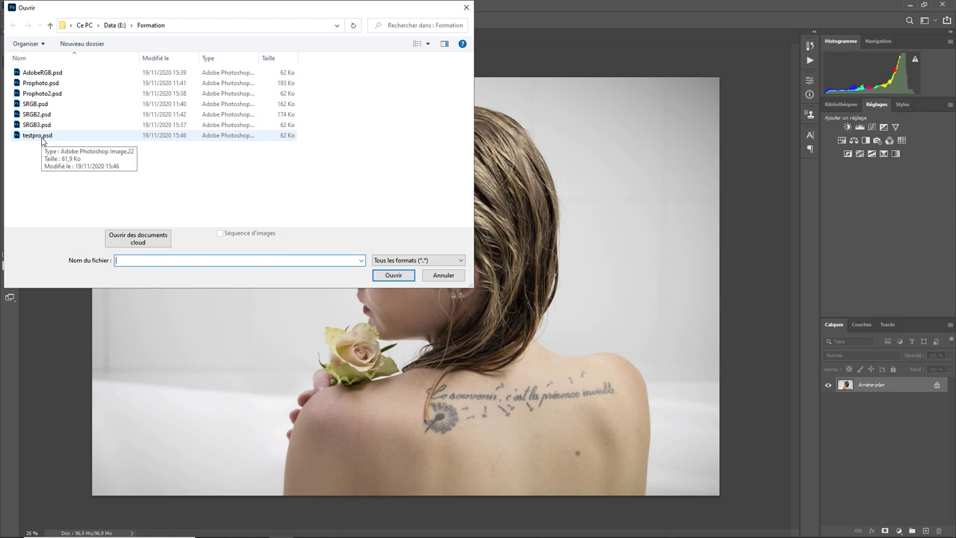
double_click(42, 137)
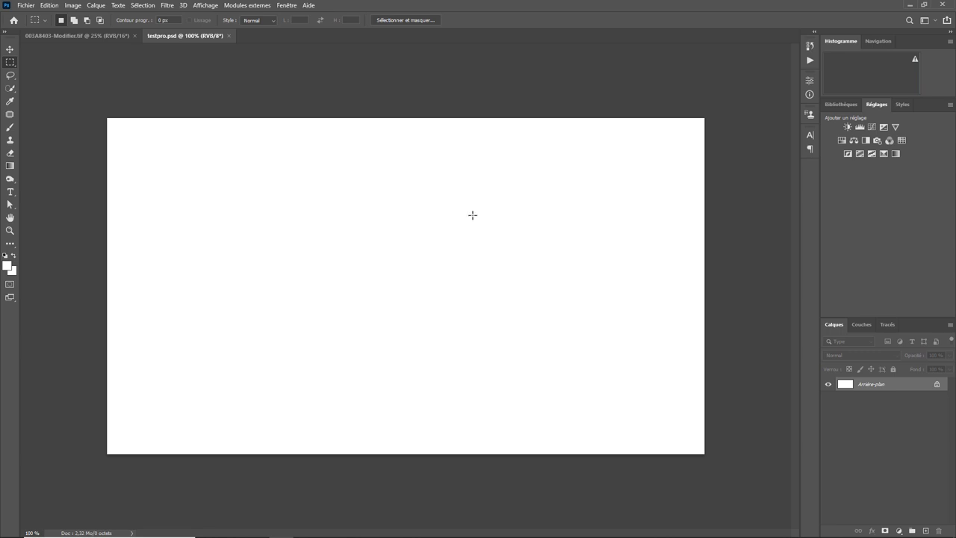
Step: Close testpro.psd unsaved after cancelling Save As, then reopen the Couleurs settings
left_click(26, 5)
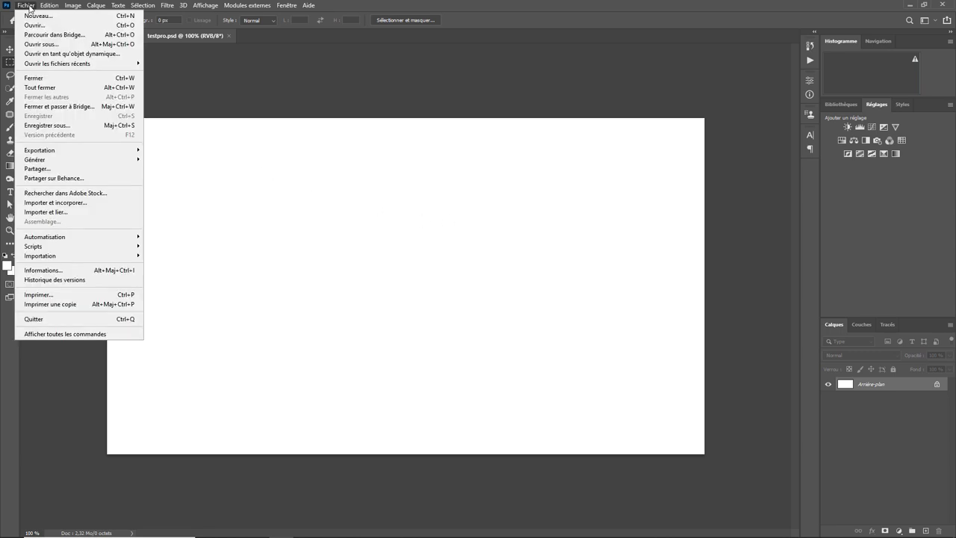
left_click(74, 128)
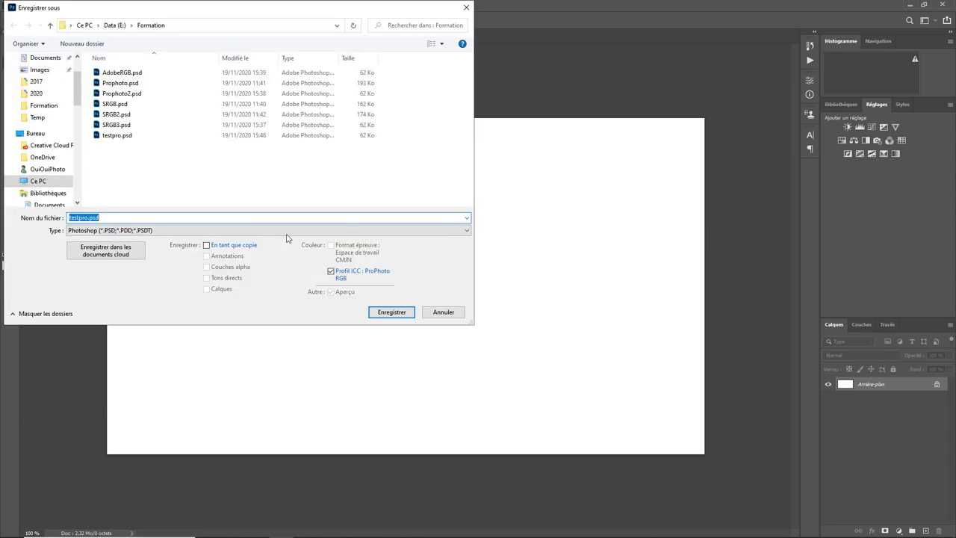
left_click(455, 315)
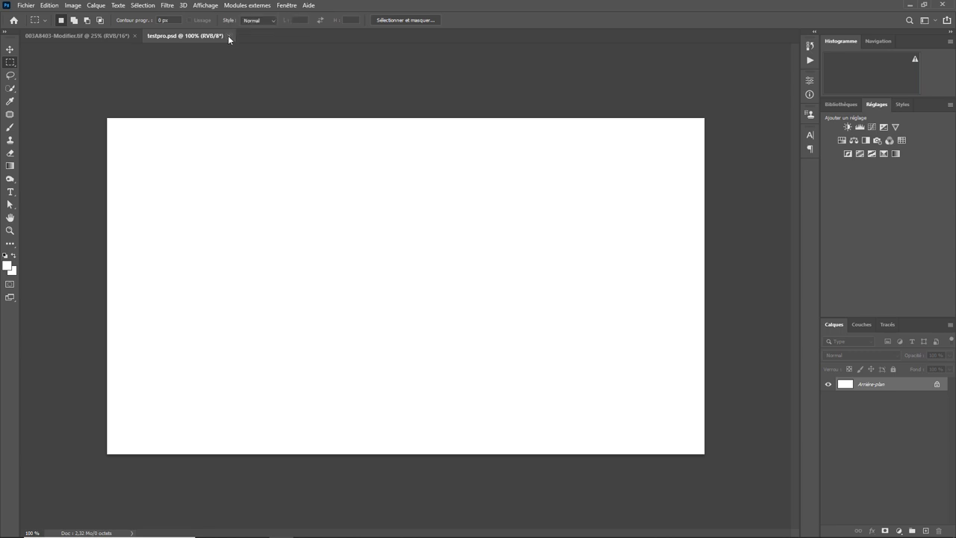
left_click(226, 36)
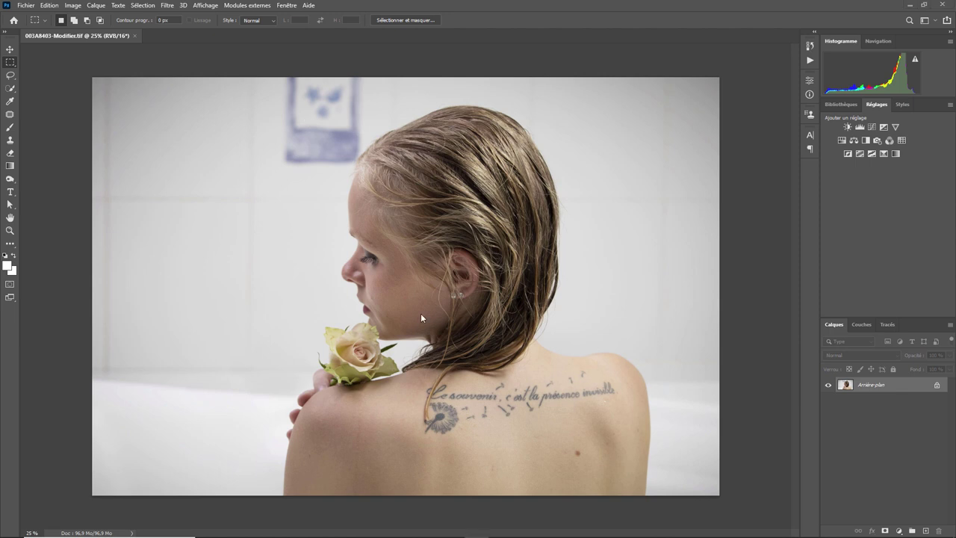
left_click(49, 6)
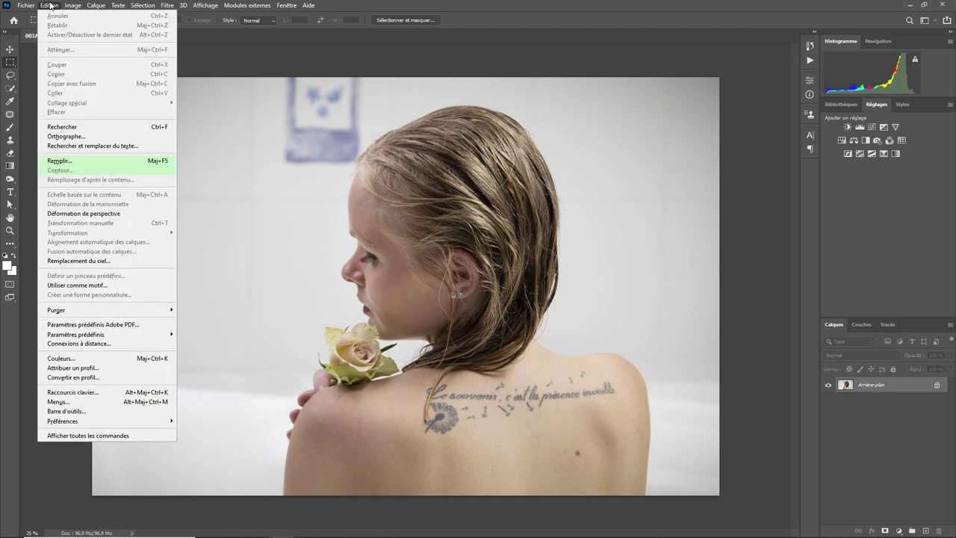
left_click(80, 357)
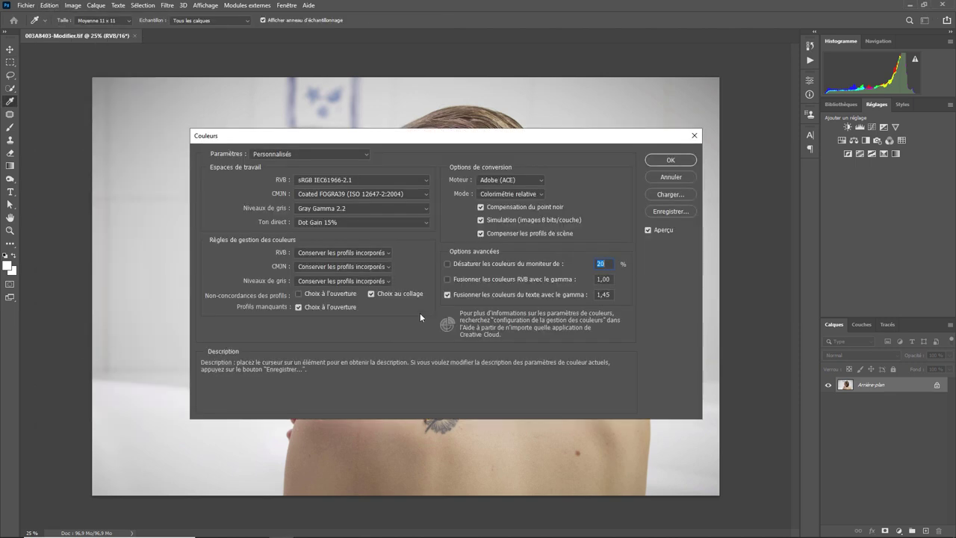
Step: Apply sRGB IEC61966-2.1 as RGB working space with the Conversion en RVB policy
left_click(363, 180)
scroll(345, 124, "up", 3)
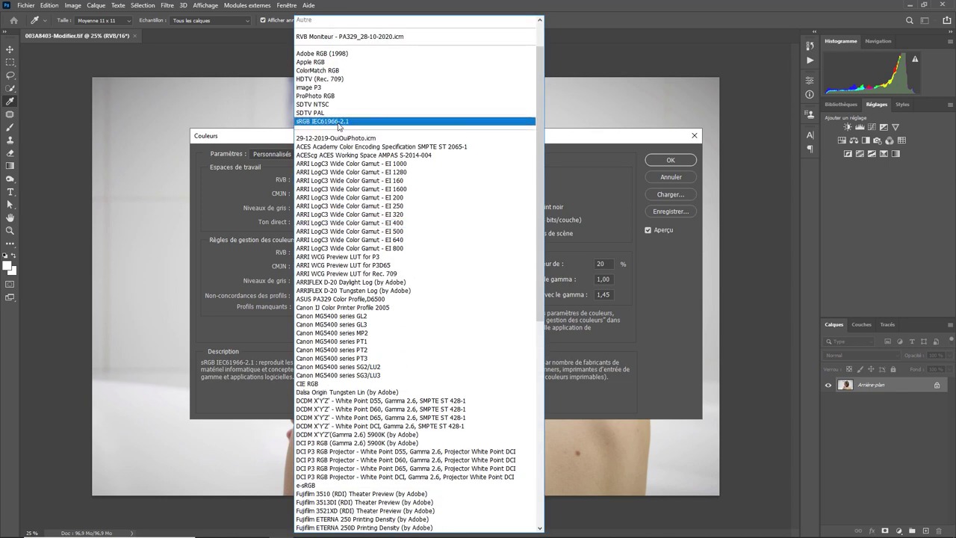
left_click(340, 126)
left_click(389, 254)
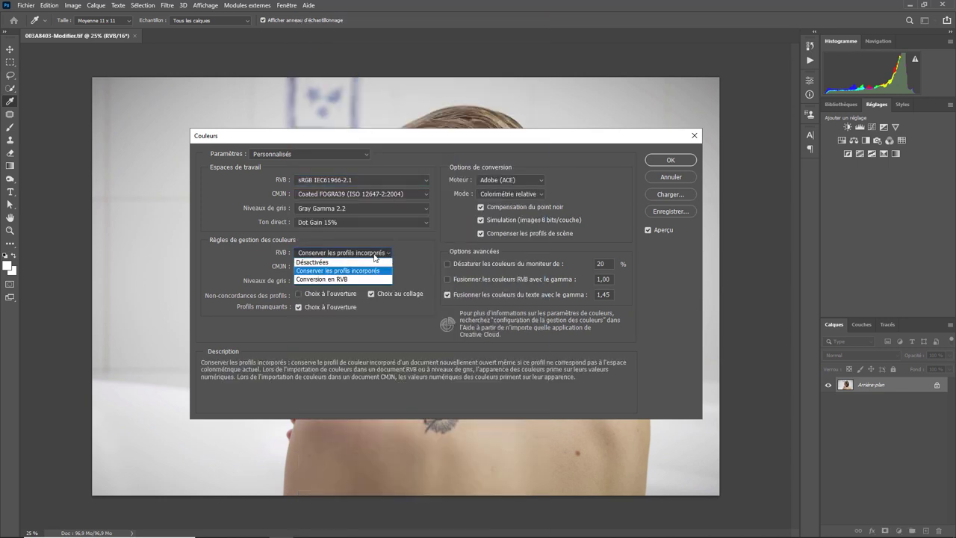
left_click(326, 281)
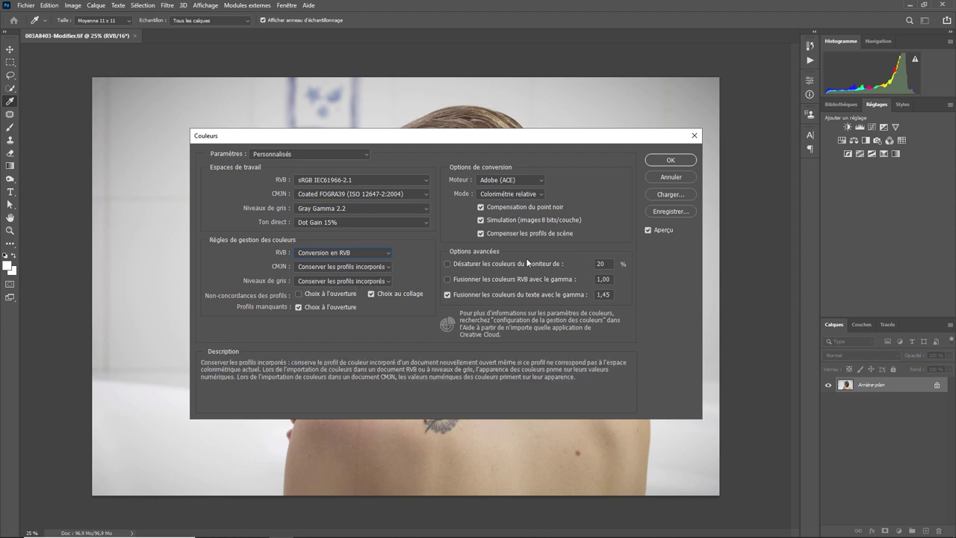
left_click(671, 160)
Step: Open testpro.psd from the Formation folder, converting its ProPhoto RGB profile to sRGB
key("m")
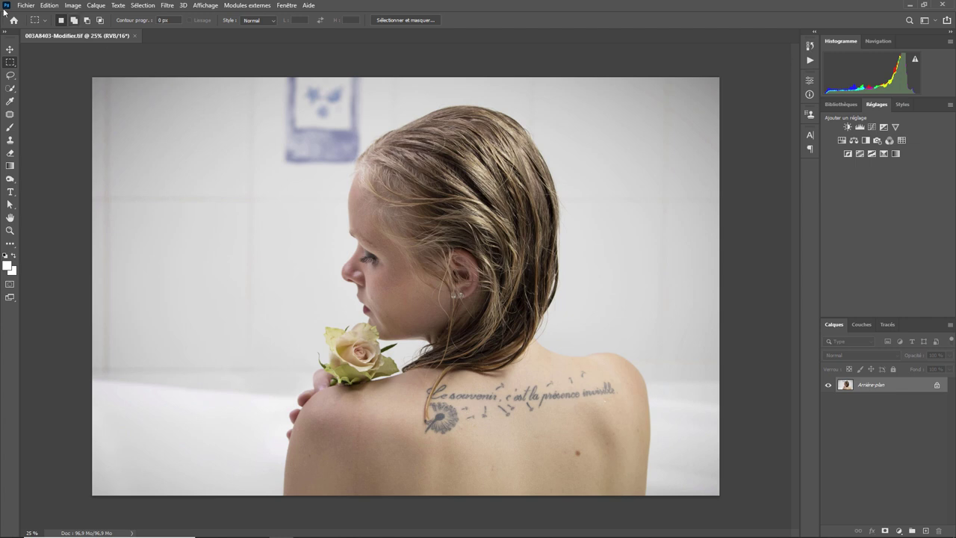
left_click(26, 5)
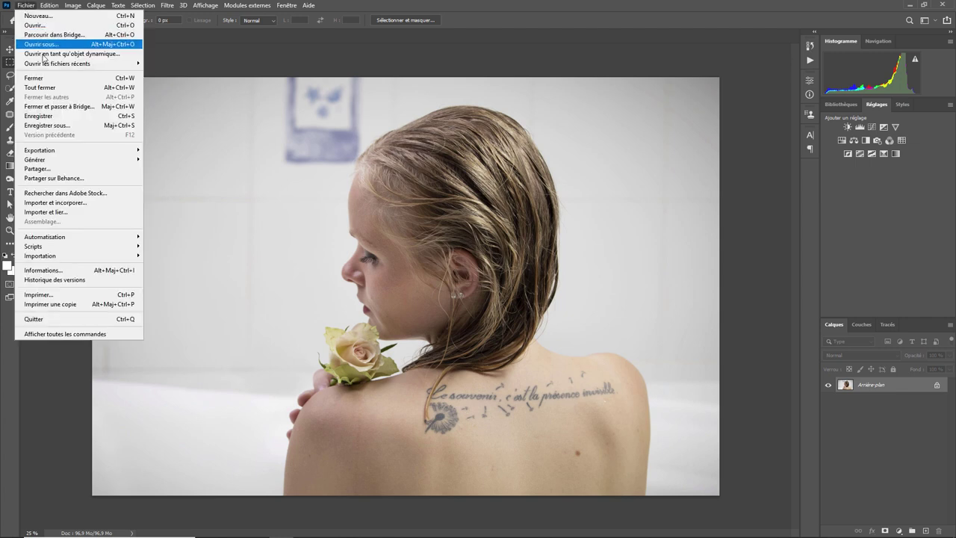
left_click(34, 25)
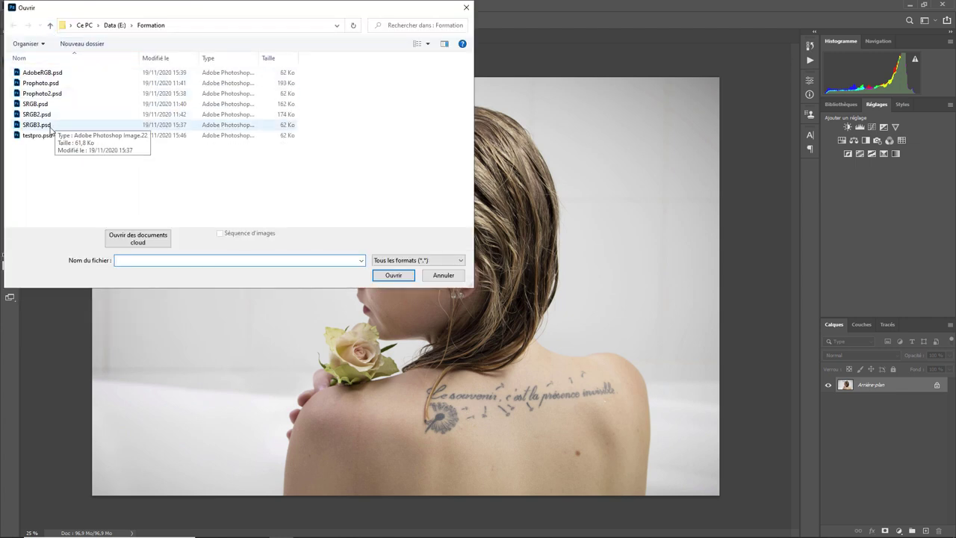
left_click(42, 138)
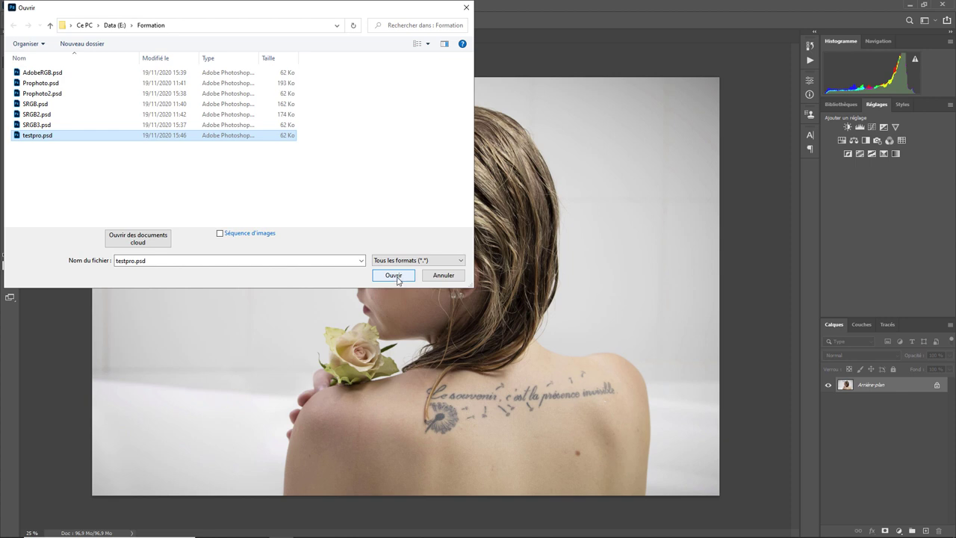
left_click(398, 278)
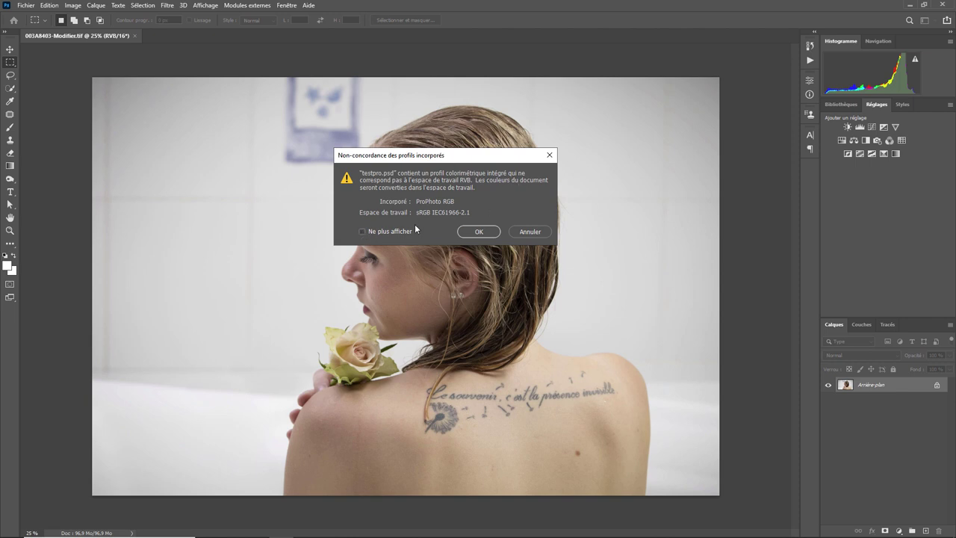
left_click(479, 232)
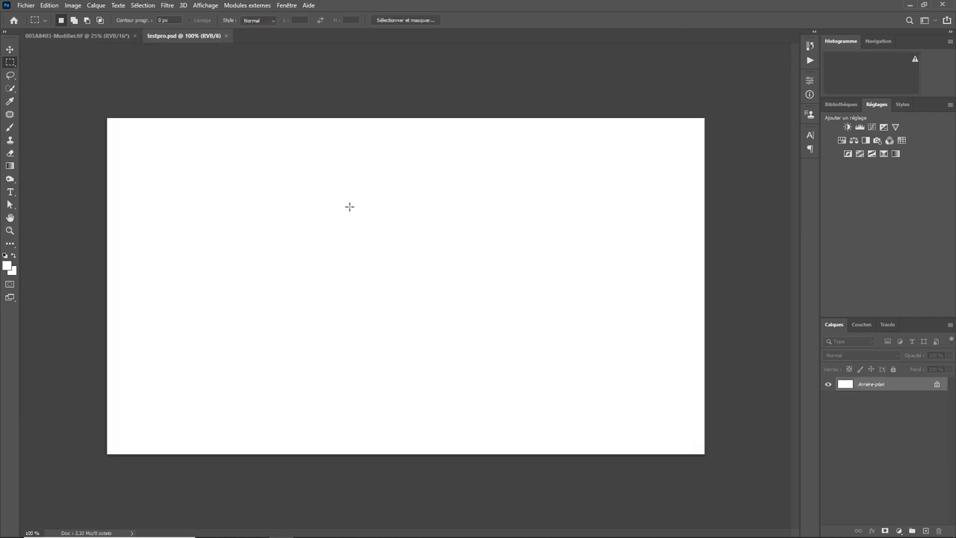
Step: Cancel Save As for testpro.psd and close its tab without saving
left_click(27, 8)
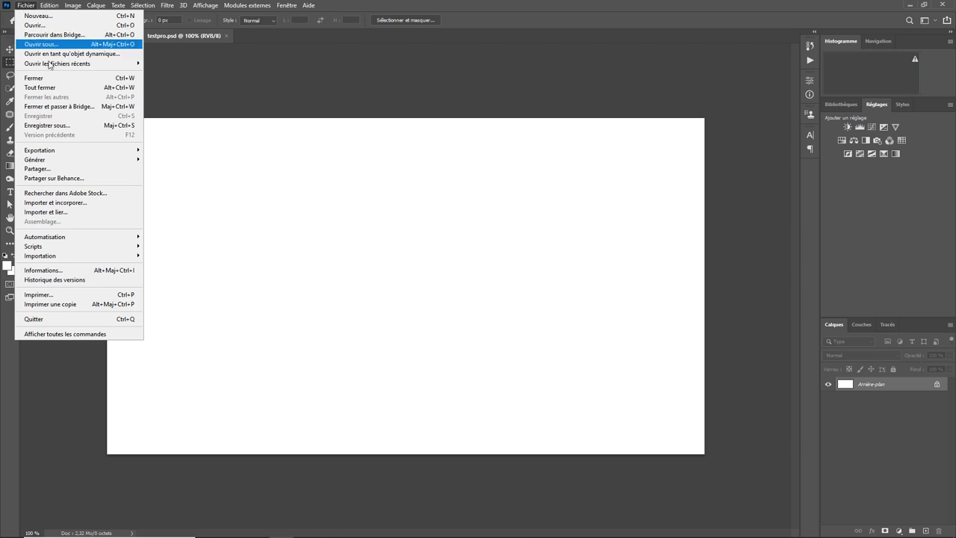
left_click(46, 126)
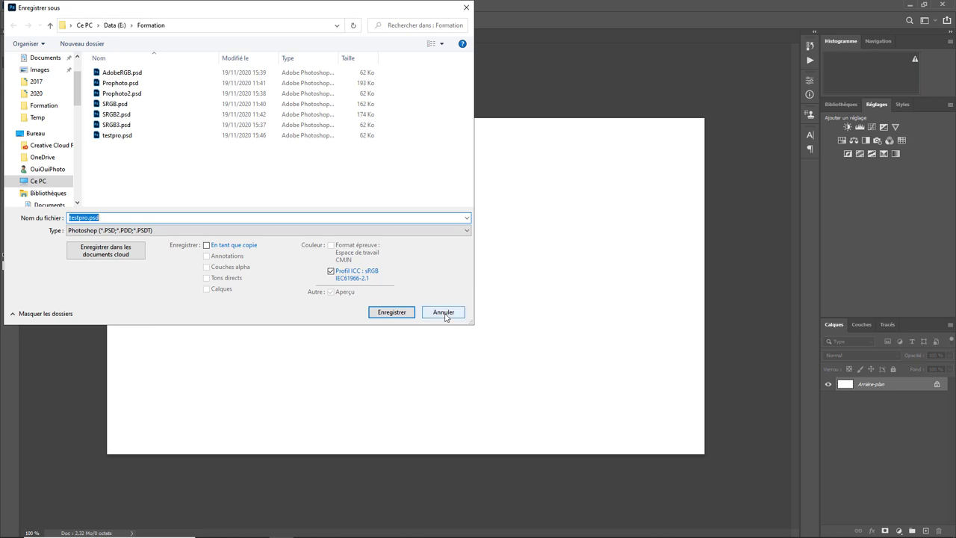
left_click(445, 316)
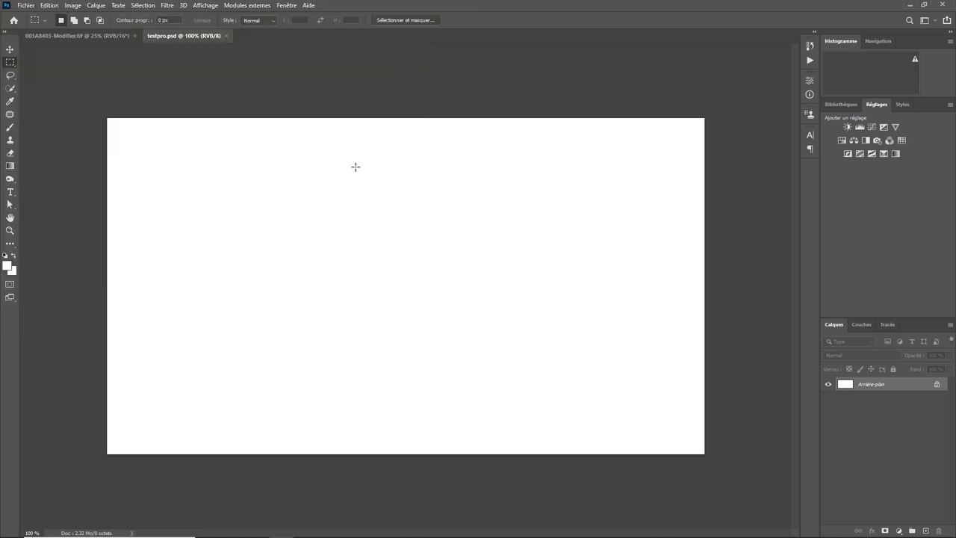
left_click(227, 35)
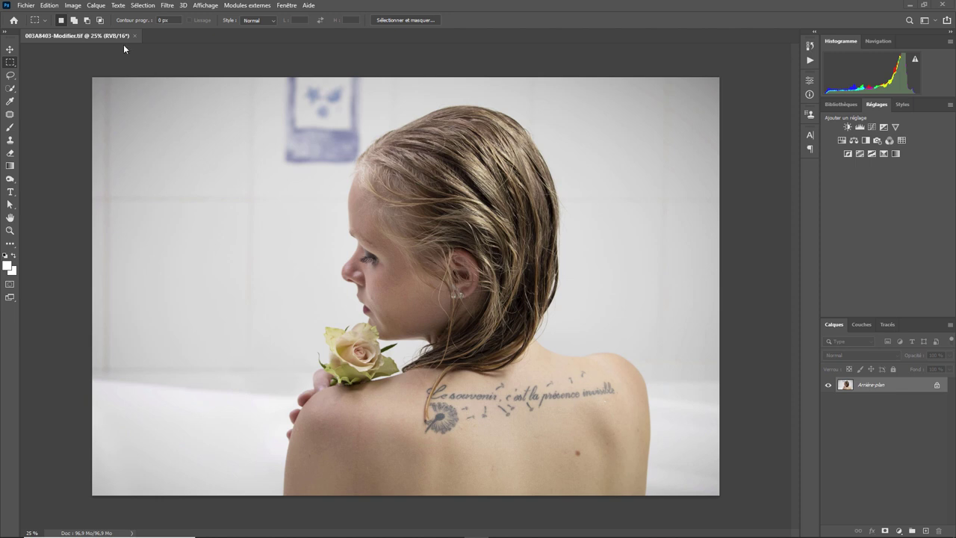
Step: Reopen the Couleurs settings, keep Choix au collage checked, and confirm with OK
left_click(50, 6)
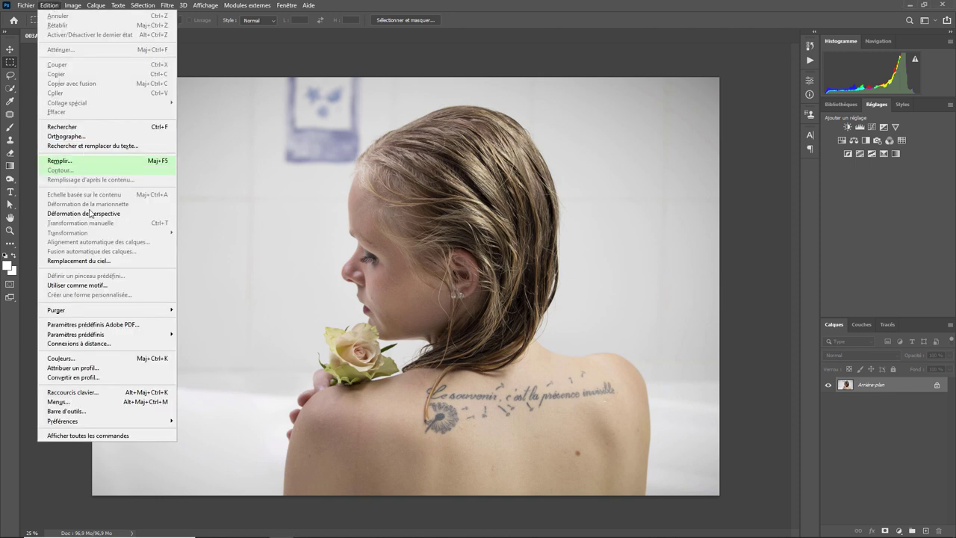
left_click(92, 358)
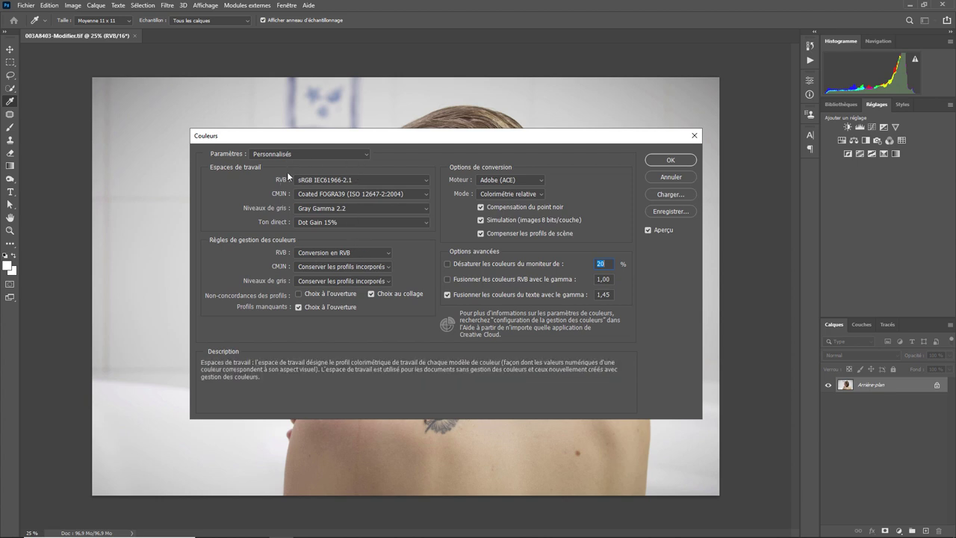
left_click(371, 294)
left_click(371, 294)
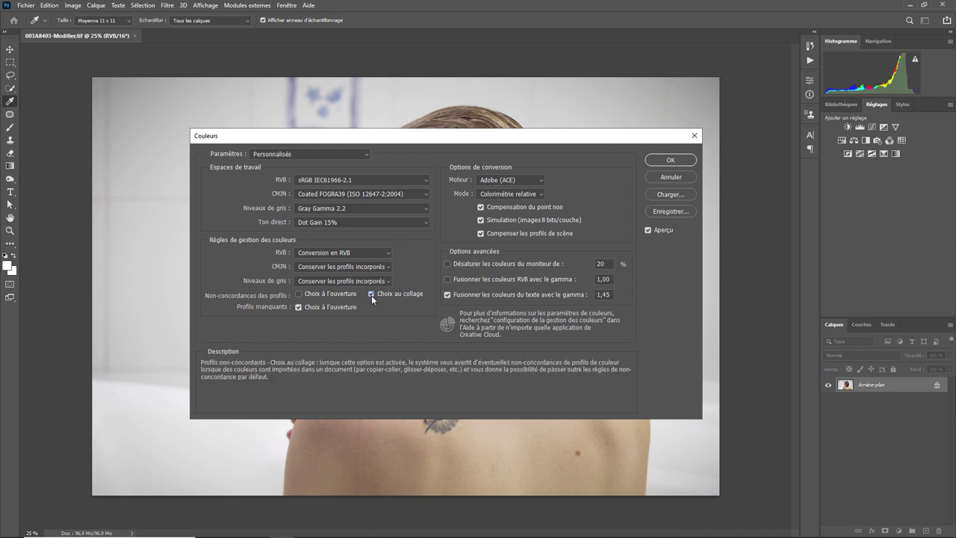
left_click(671, 162)
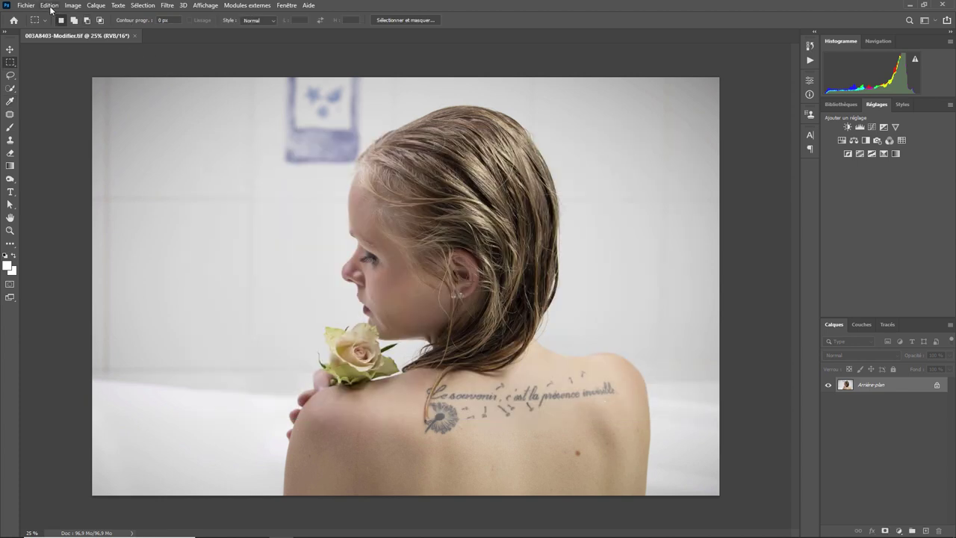
Step: Create a blank sRGB document, then marquee-select the face in 003A8403-Modifier.tif
left_click(26, 6)
left_click(35, 16)
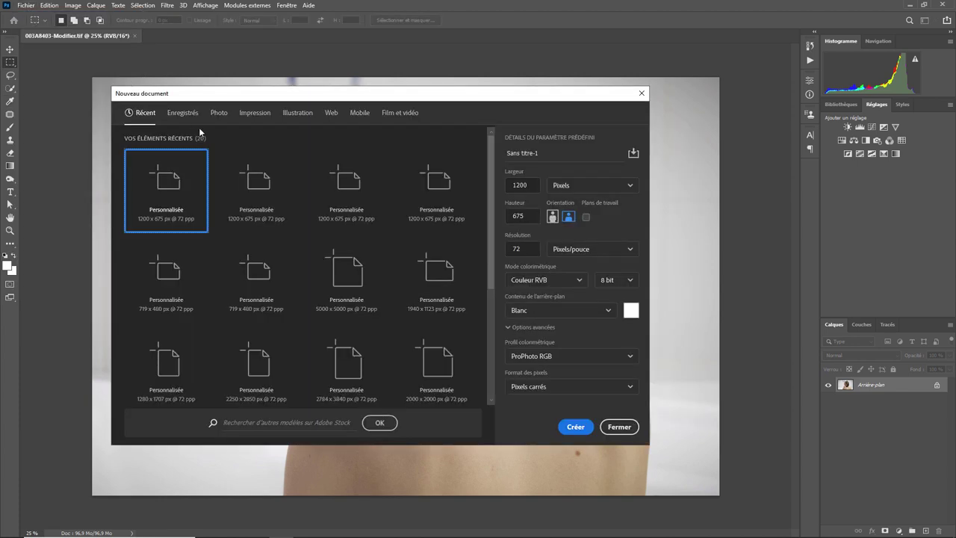
left_click(594, 356)
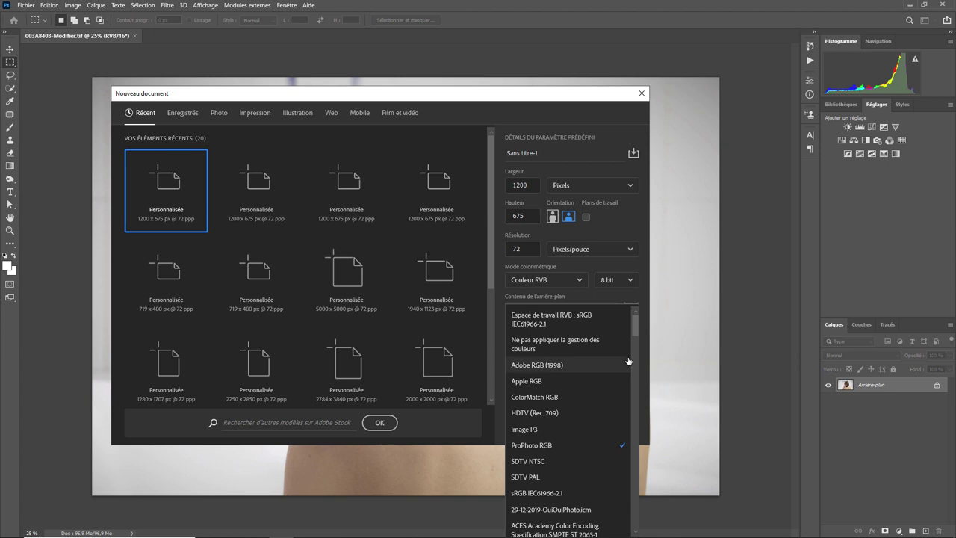
left_click(561, 493)
left_click(577, 426)
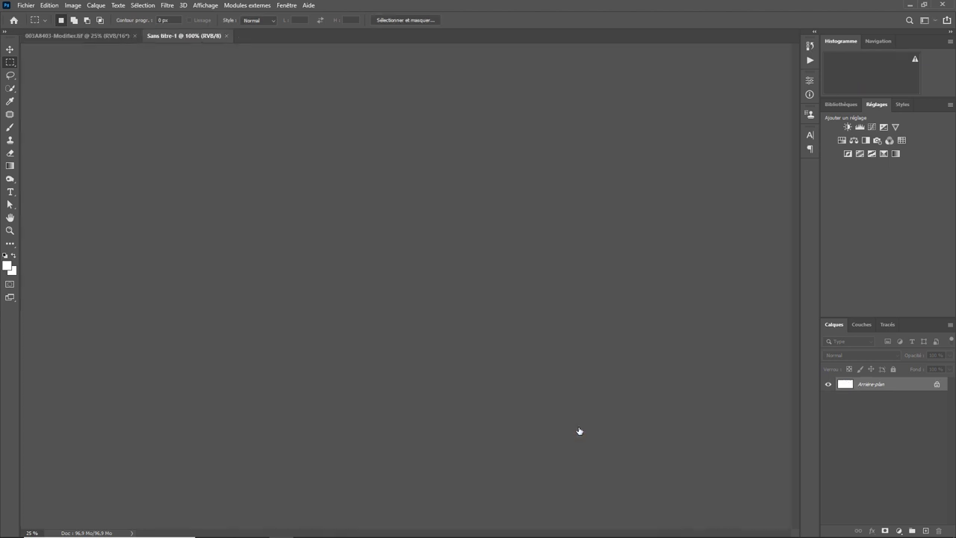
left_click(101, 38)
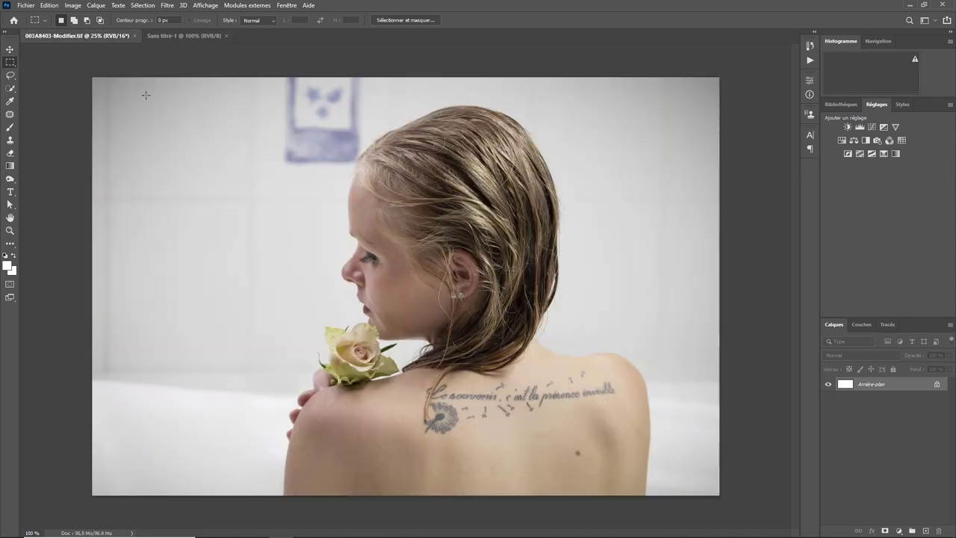
left_click_drag(328, 228, 425, 303)
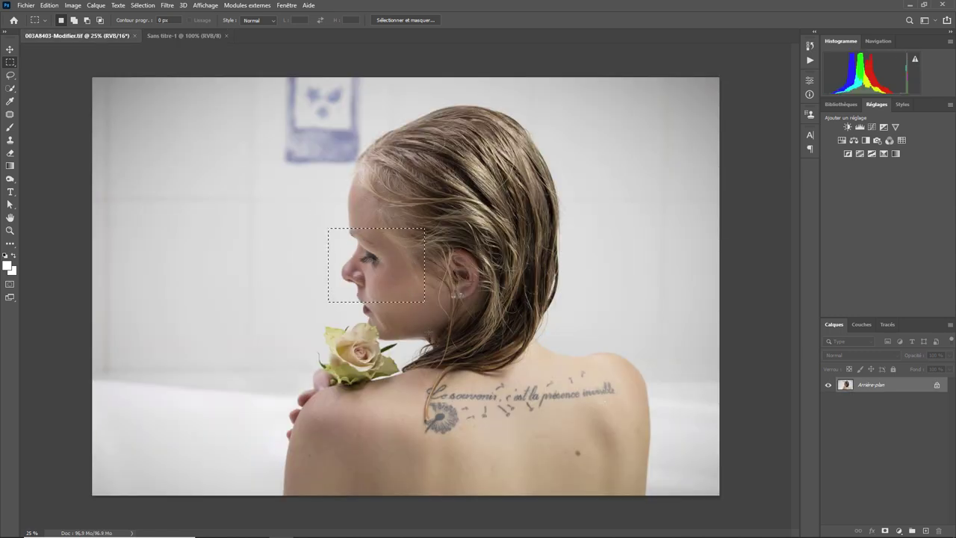
Step: Paste the copied face into Sans titre-1, converting it to sRGB
left_click(190, 35)
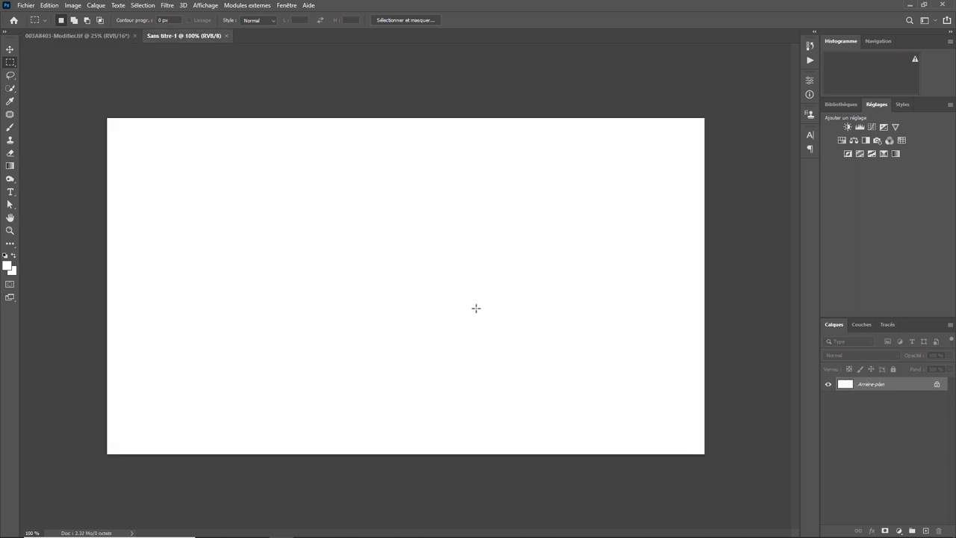
key("ctrl+v")
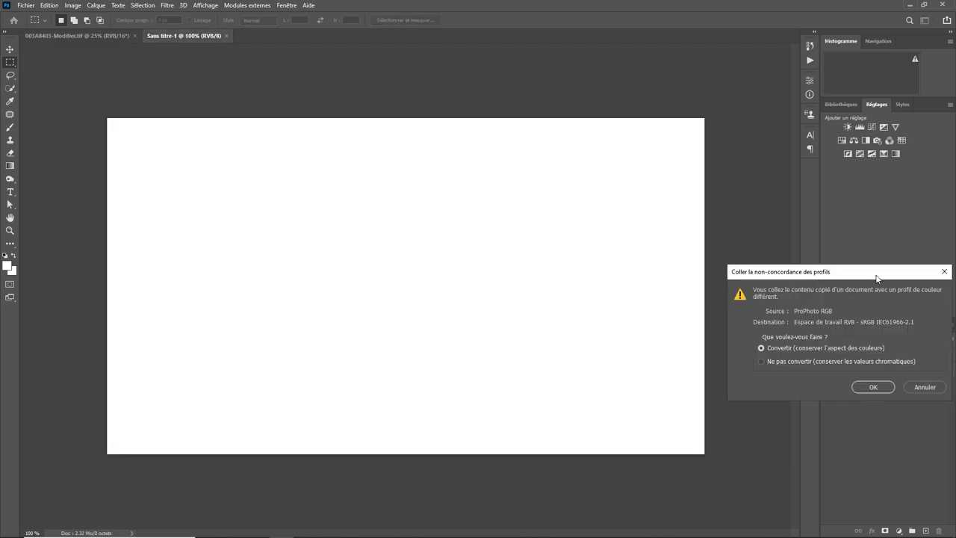
mouse_move(814, 271)
left_mouse_down()
mouse_move(757, 259)
mouse_move(582, 171)
left_mouse_up()
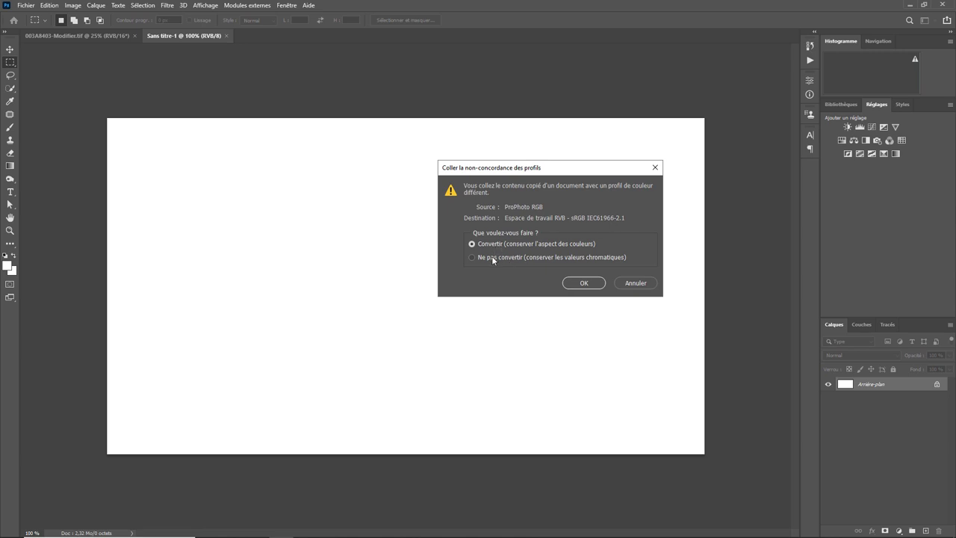
left_click(583, 283)
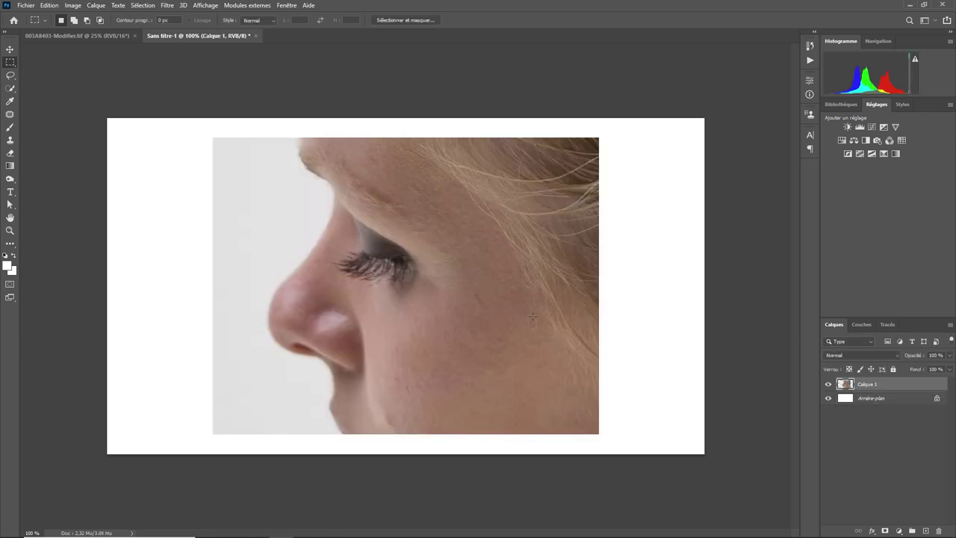
Step: Flip between the original photo and Sans titre-1 to compare colours, ending on Sans titre-1
left_click(114, 37)
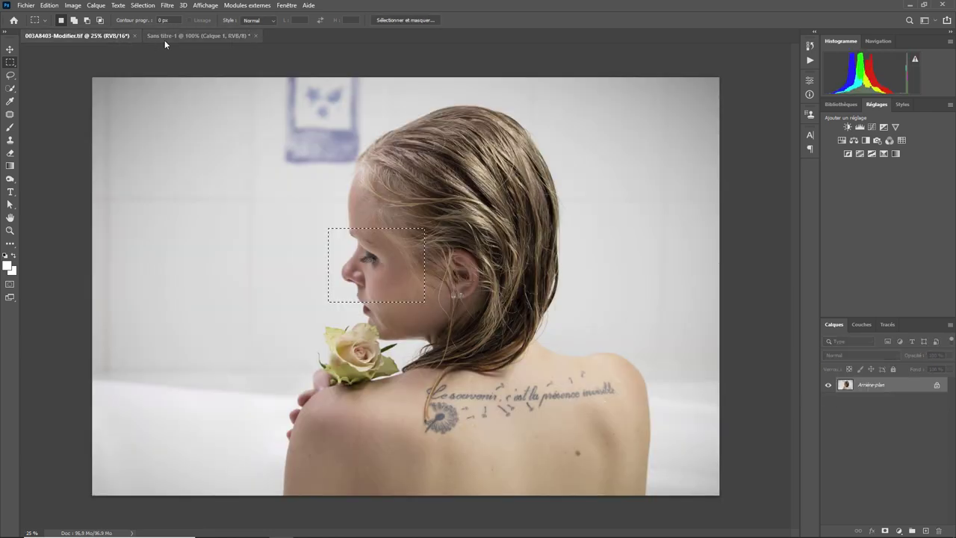
left_click(161, 36)
left_click(120, 33)
left_click(180, 36)
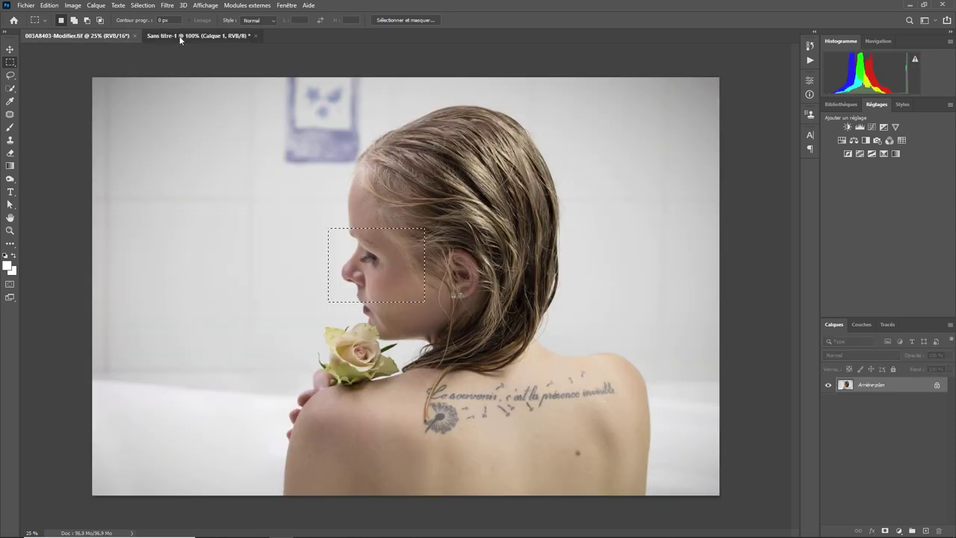
left_click(112, 35)
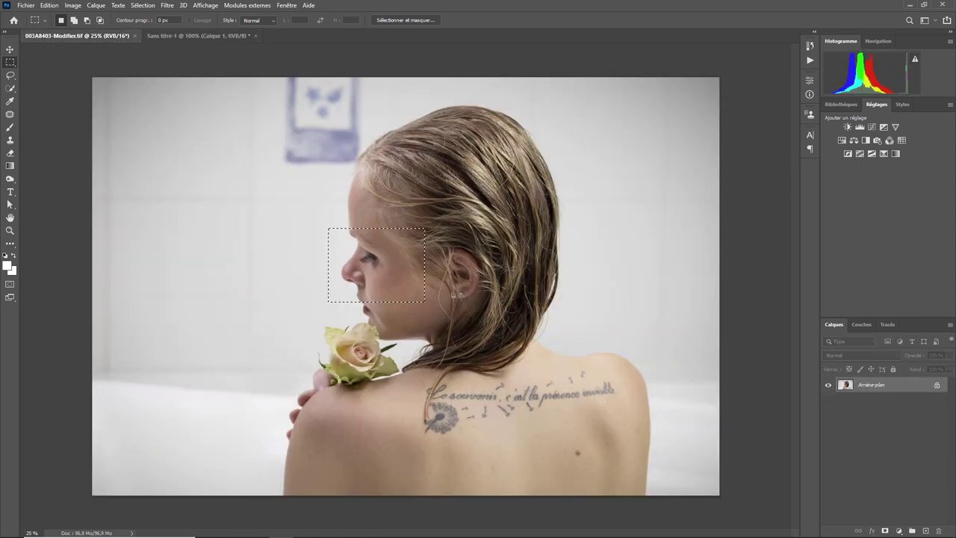
left_click(222, 35)
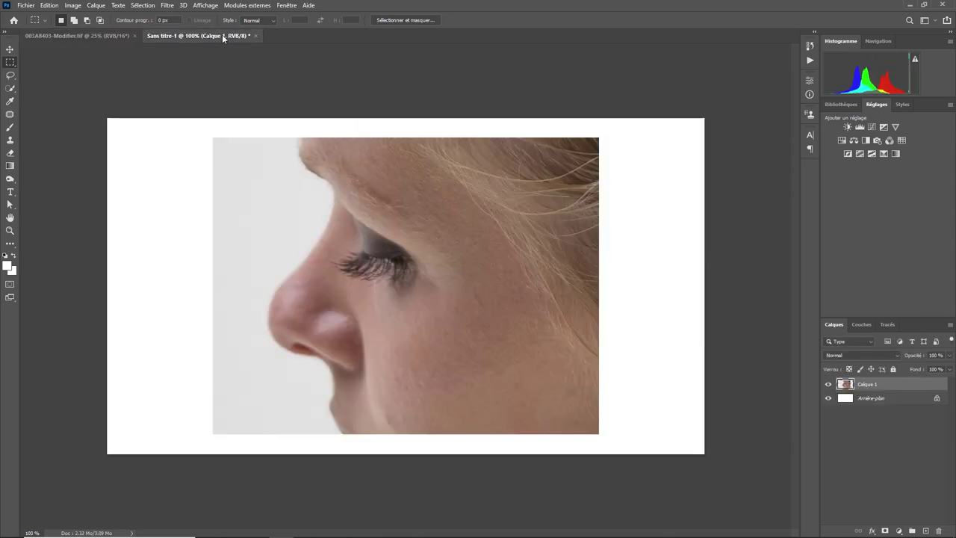
left_click(109, 37)
left_click(178, 34)
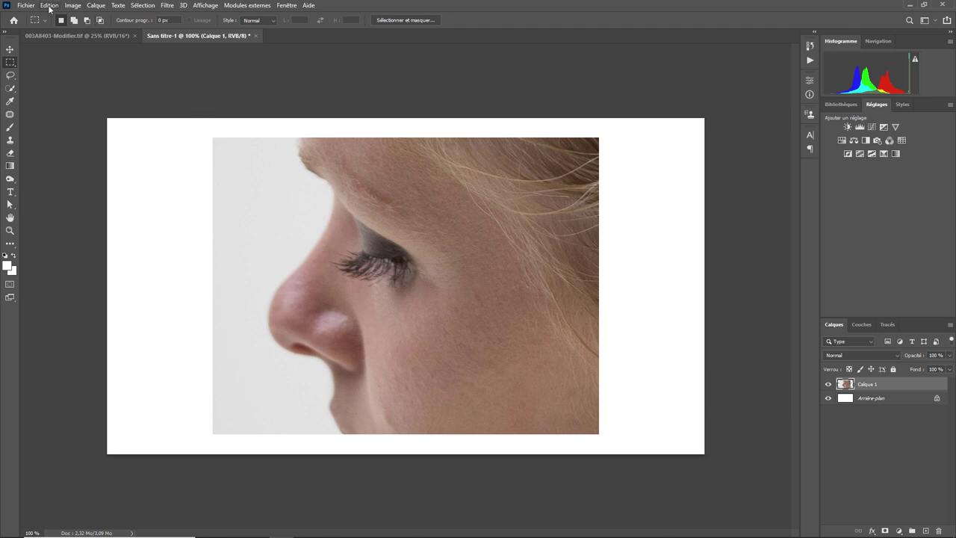
Step: Set the RVB policy in Couleurs to Conserver les profils incorporés
left_click(48, 5)
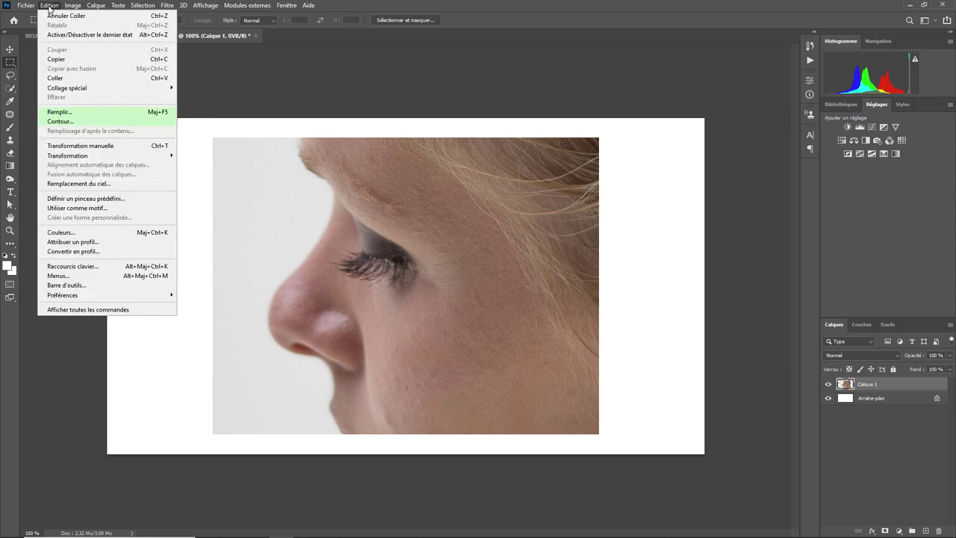
left_click(92, 236)
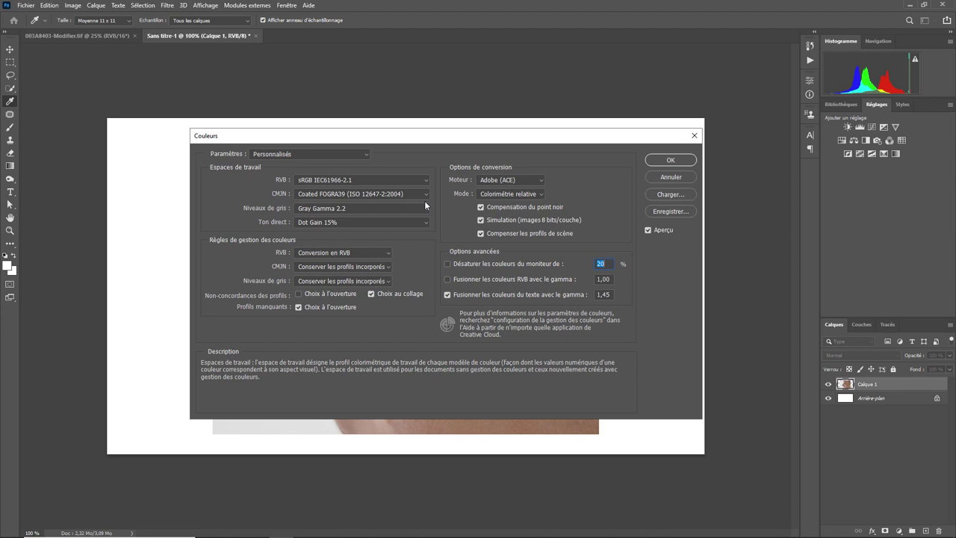
left_click(389, 253)
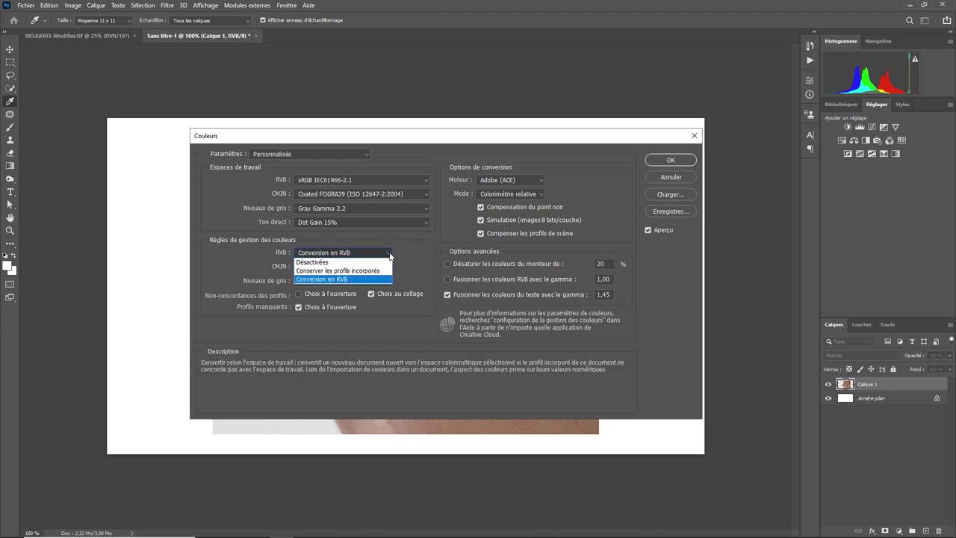
left_click(353, 271)
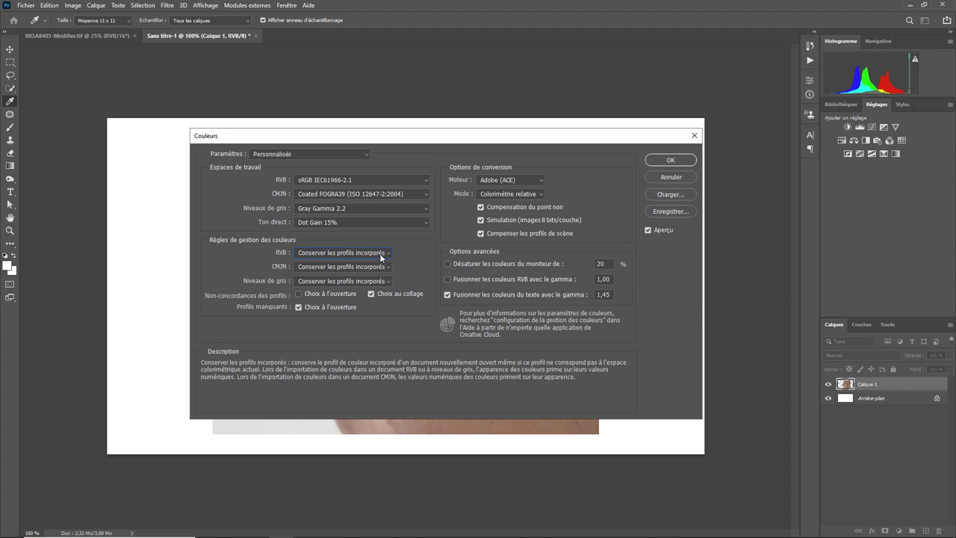
Step: Switch to 003A8403-Modifier.tif and toggle the Choix au collage mismatch prompt
key("ctrl+Tab")
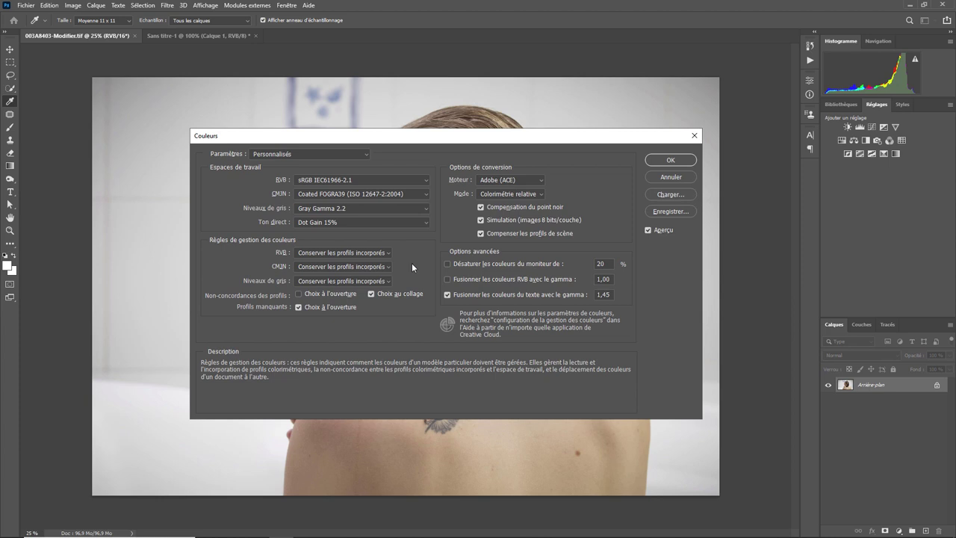
left_click(383, 293)
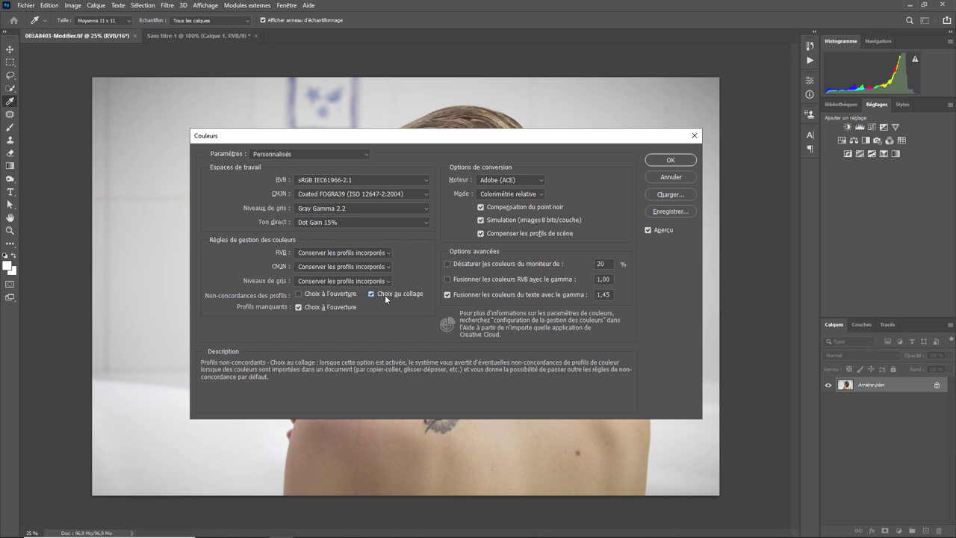
Step: Apply the colour settings, then copy a wider face crop into Sans titre-1, converted to sRGB
left_click(669, 159)
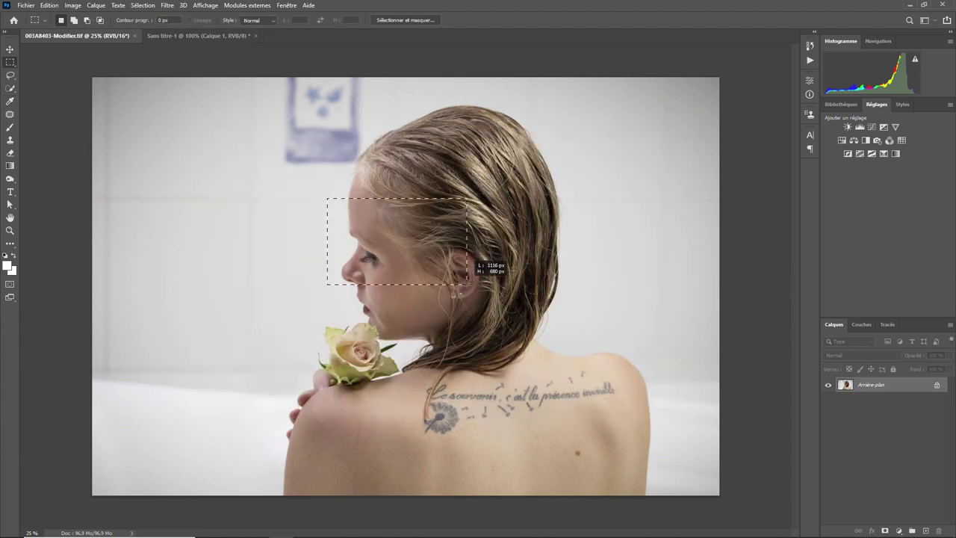
left_click_drag(329, 200, 442, 286)
key("ctrl+c")
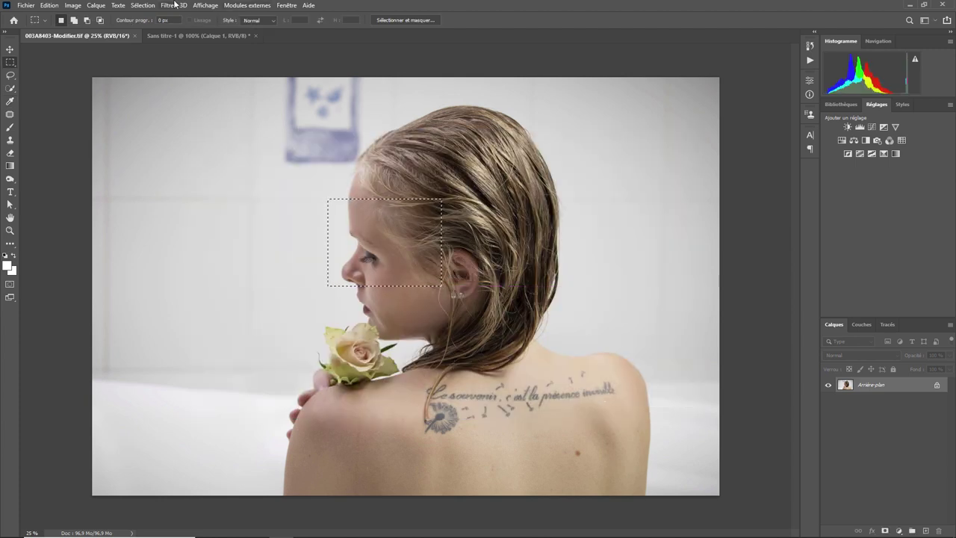
left_click(198, 36)
key("ctrl+v")
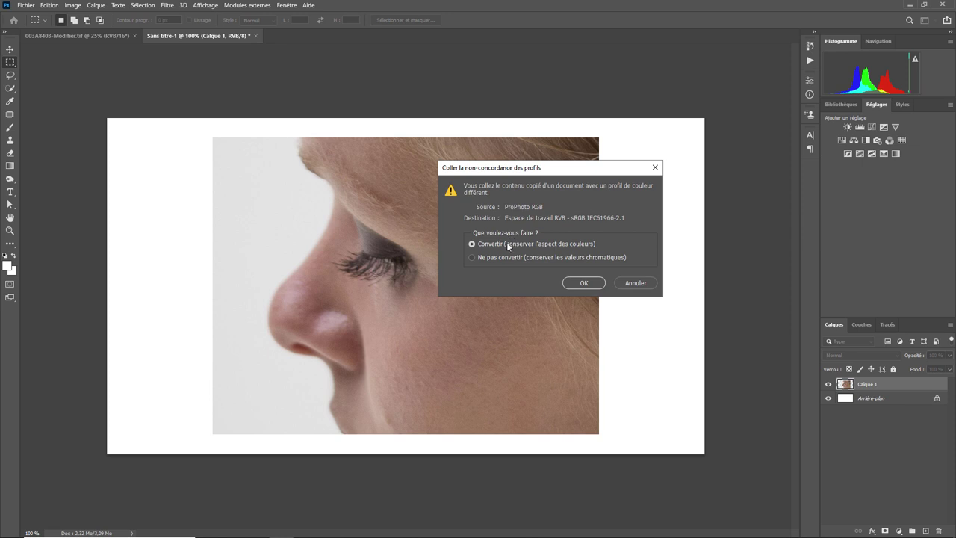
left_click(584, 283)
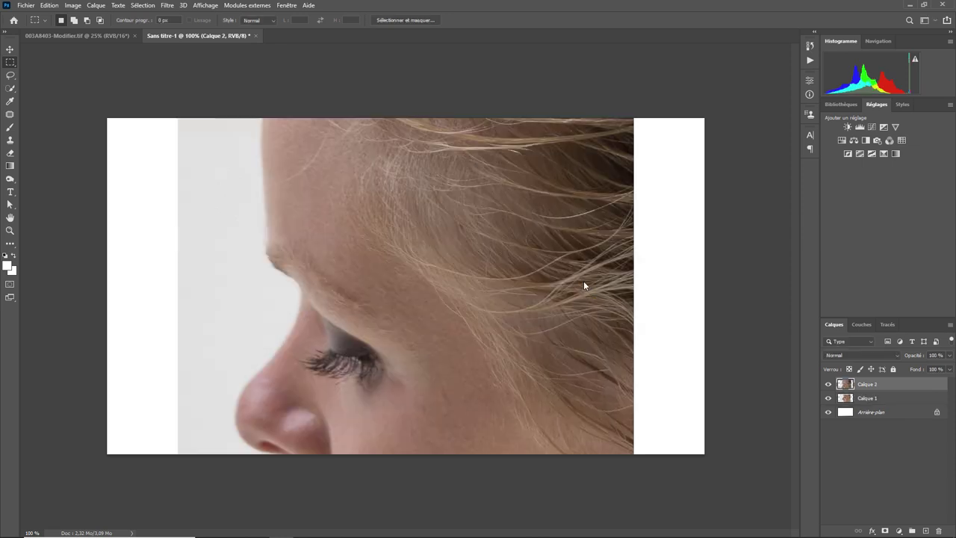
Step: Compare the pasted crop with the original photo, then paste the face again
left_click(107, 36)
left_click(188, 34)
left_click(87, 36)
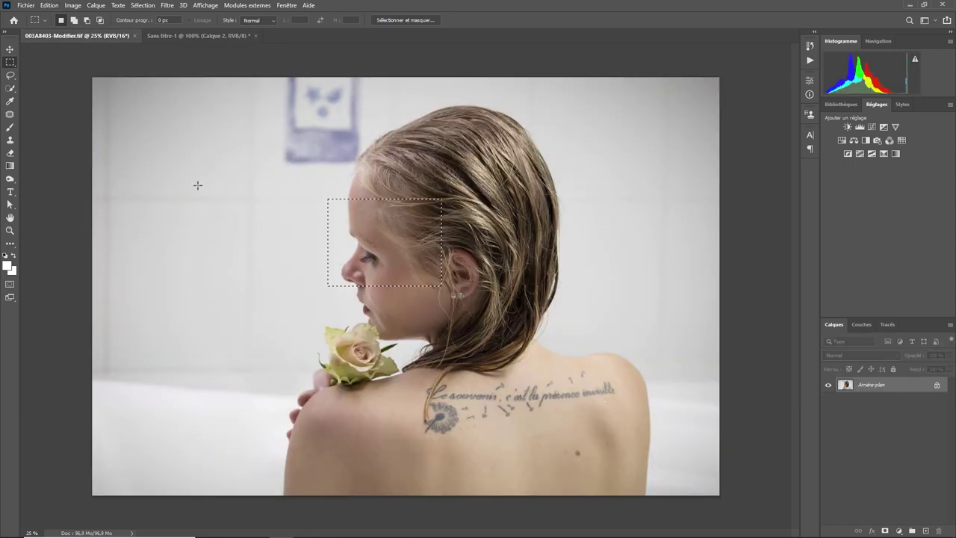
left_click(177, 36)
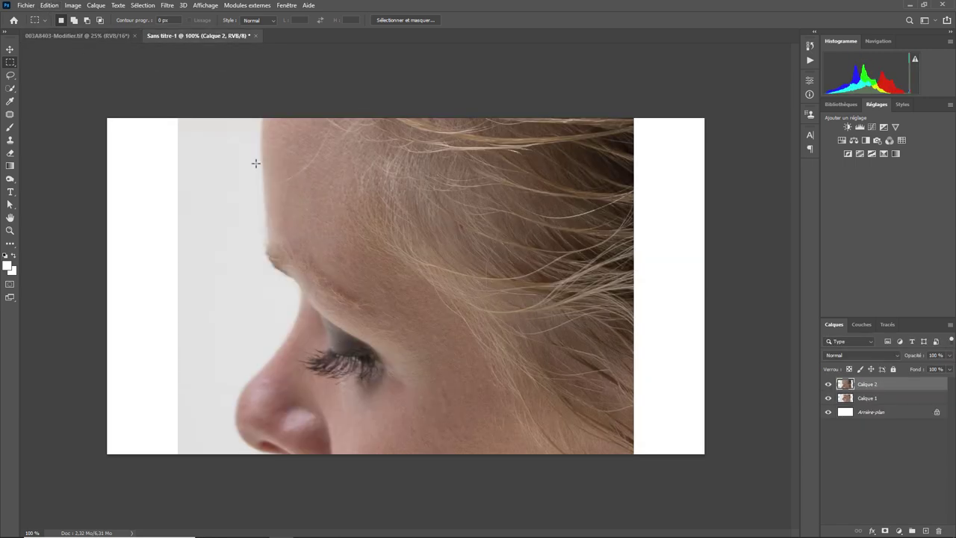
key("ctrl+v")
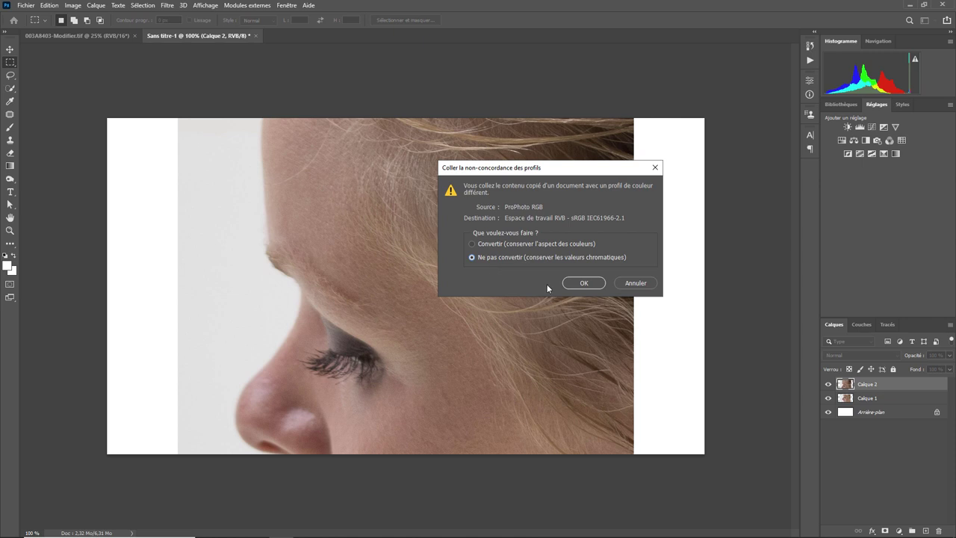
left_click(582, 282)
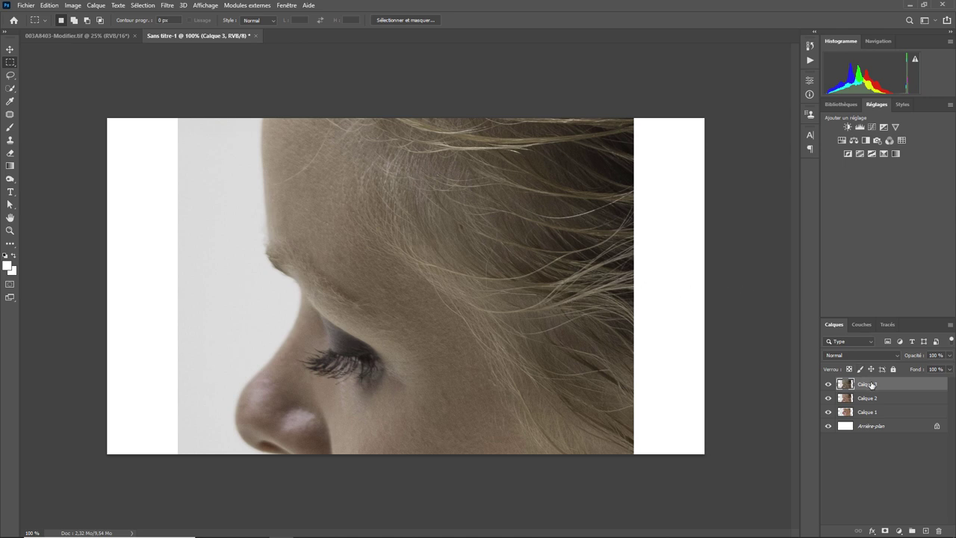
key("Delete")
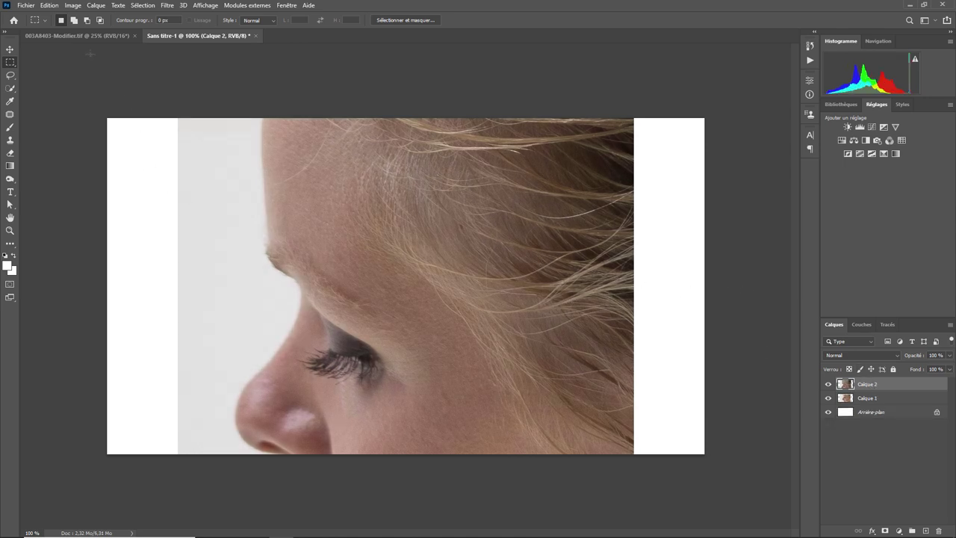
Step: From the tif photo, reopen Couleurs and uncheck Choix au collage for paste mismatches
left_click(78, 36)
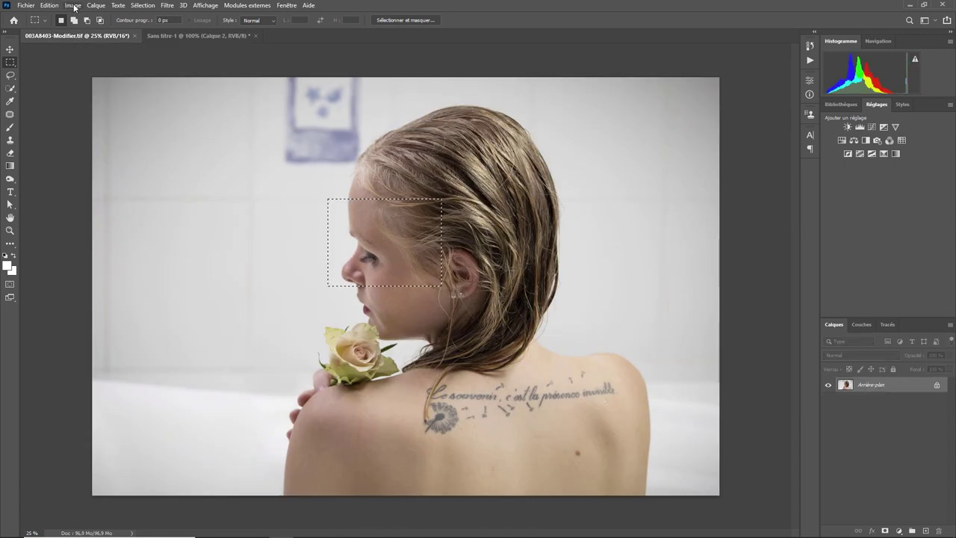
left_click(49, 11)
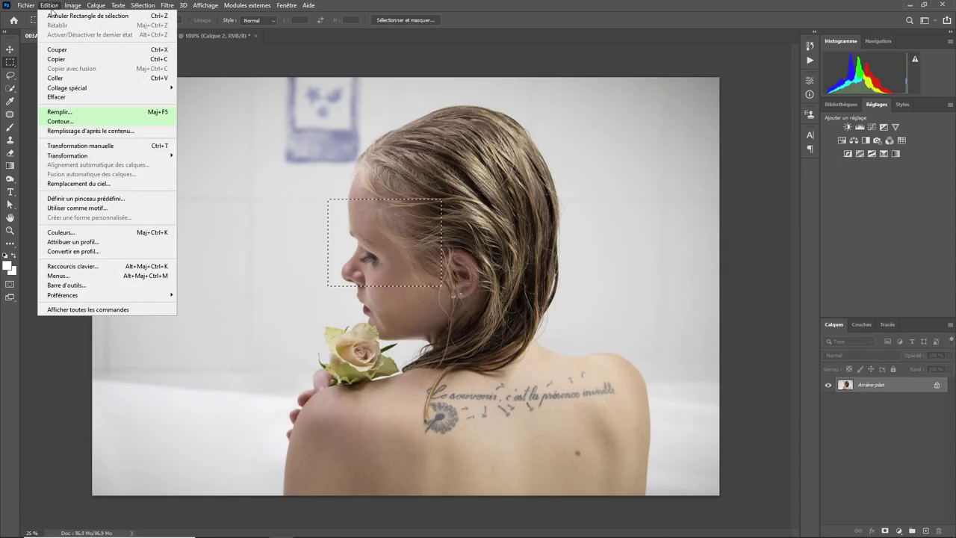
left_click(90, 229)
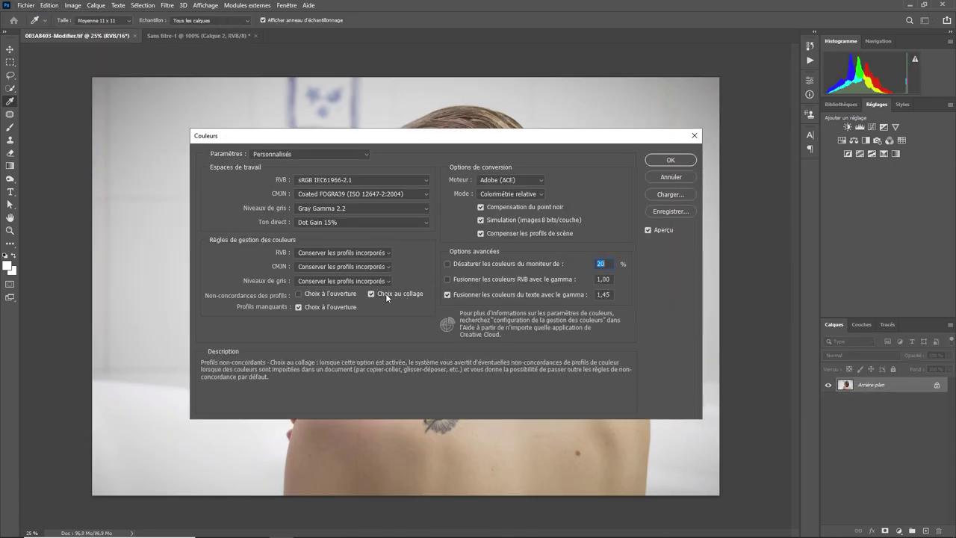
left_click(385, 294)
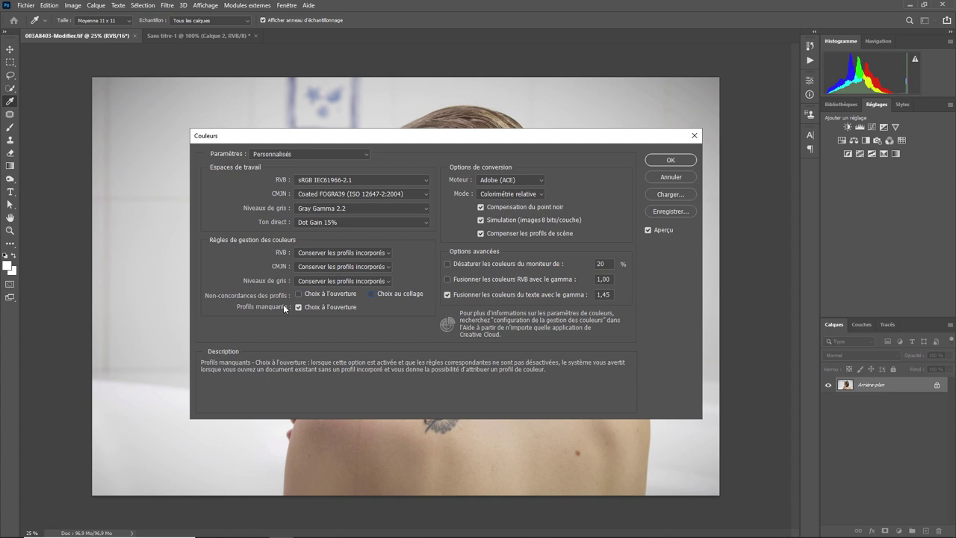
left_click(304, 305)
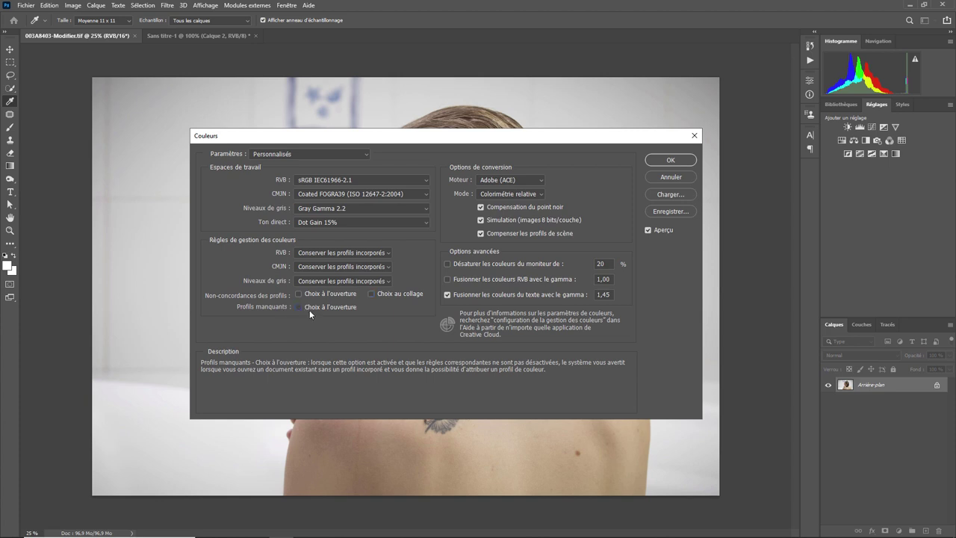